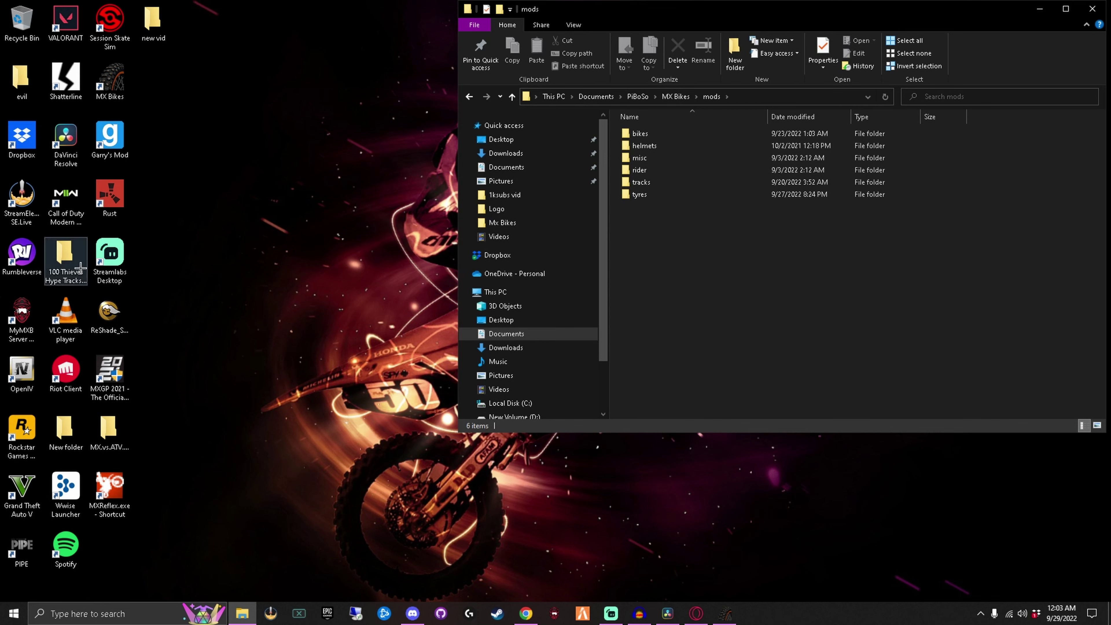
Switch to the Opera browser and open the MX Bikes Shop home page from the Riverside County MX page
click(696, 614)
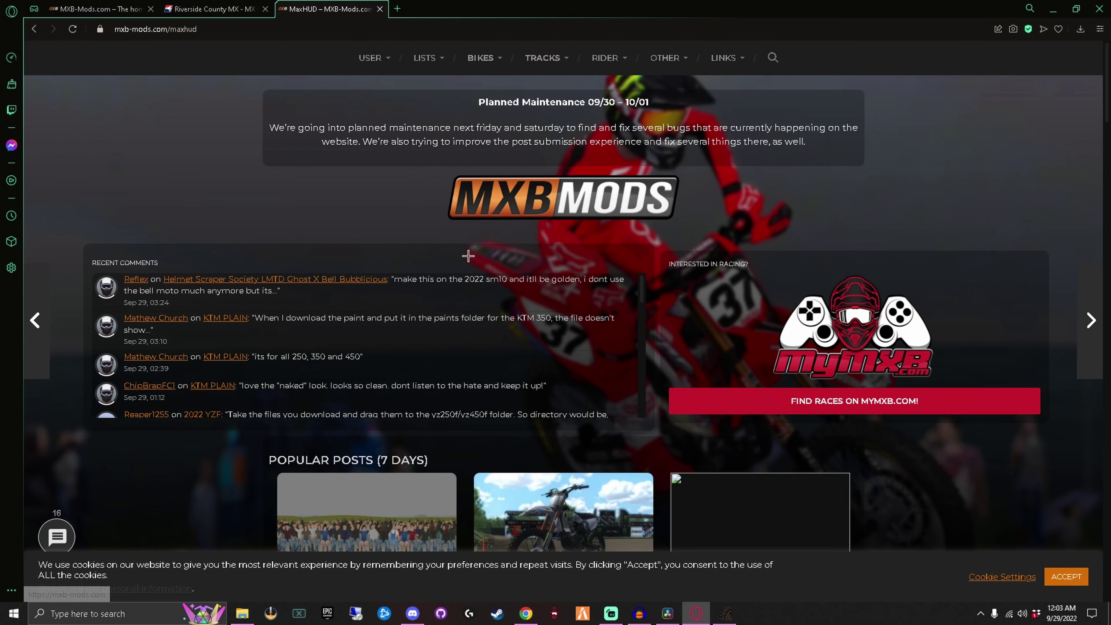
click(98, 8)
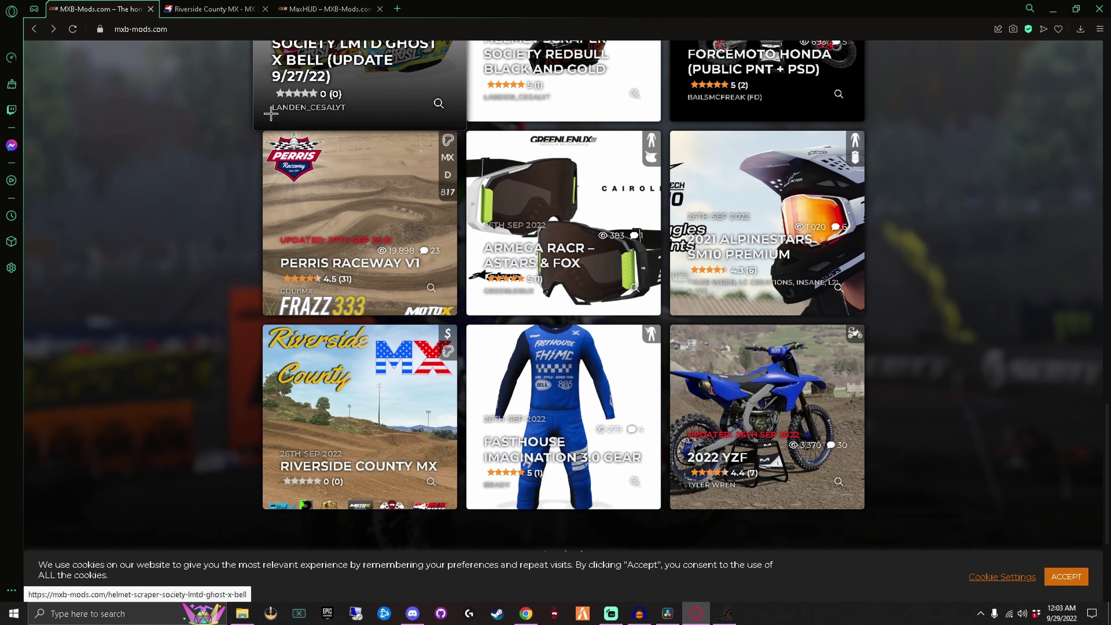
key(ctrl+Tab)
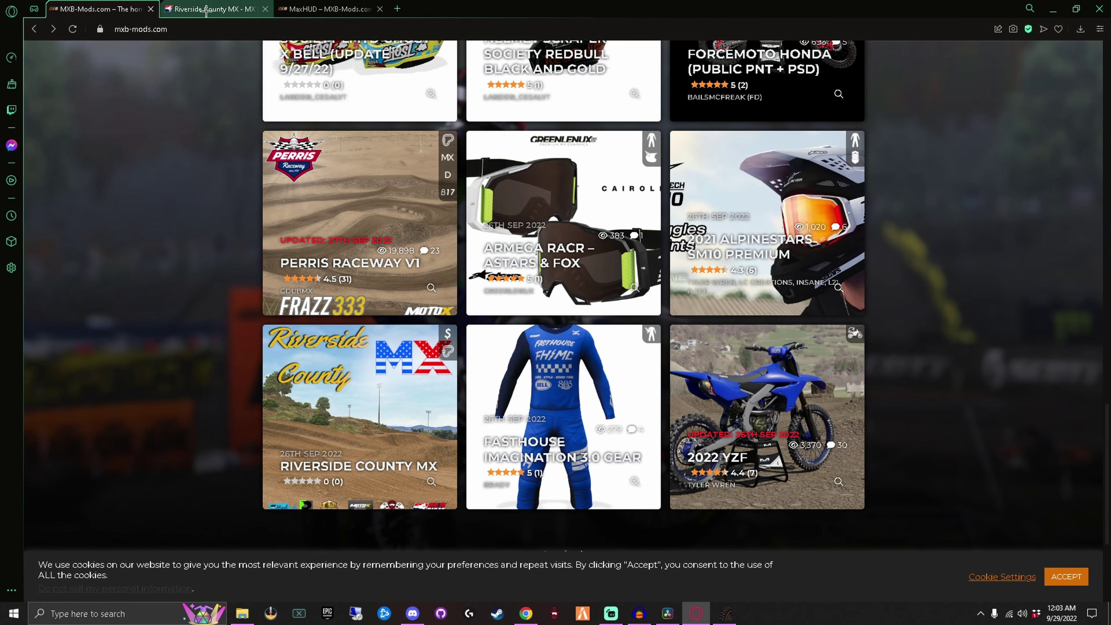
click(292, 88)
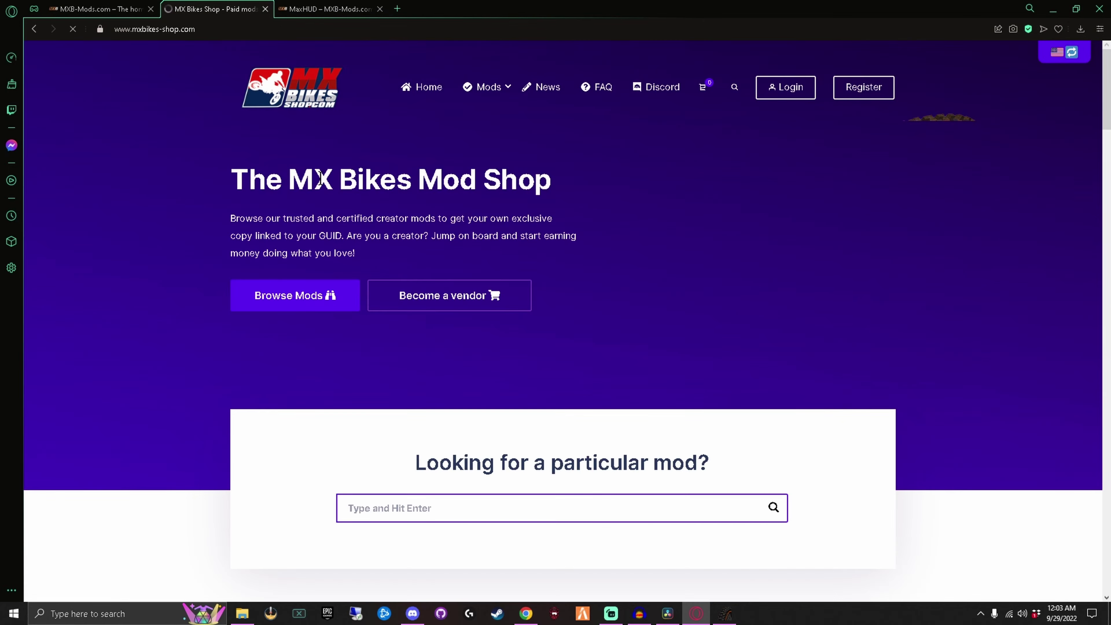
Browse the featured paid track mods and their prices on the MX Bikes Shop home page
scroll(381, 199, down, 4)
scroll(381, 198, down, 8)
scroll(385, 193, up, 6)
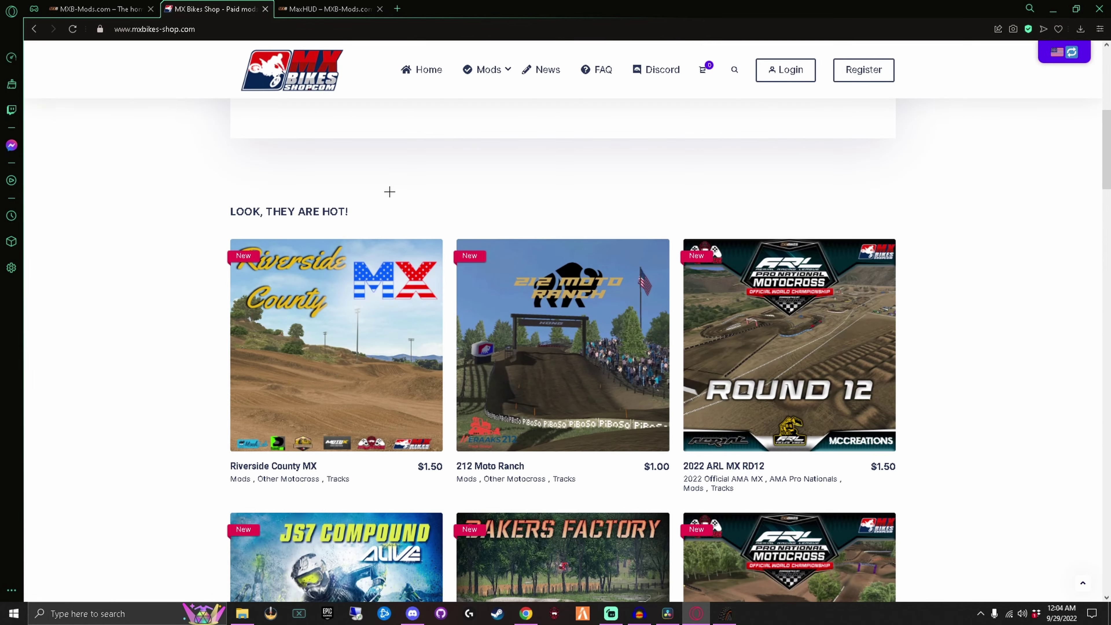
scroll(318, 195, down, 10)
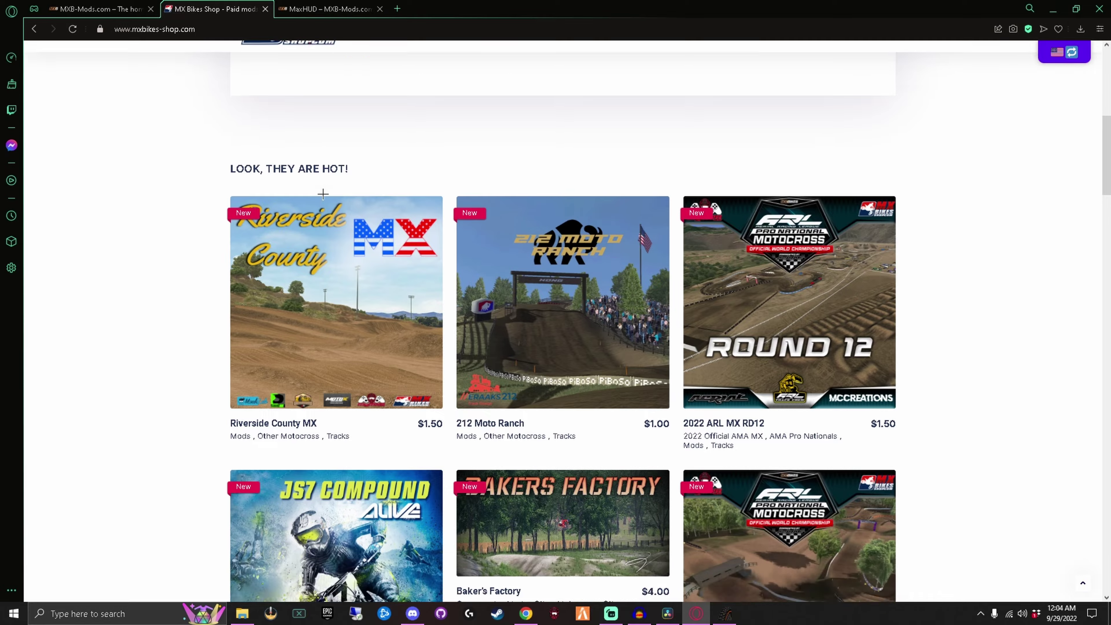
scroll(323, 194, up, 9)
scroll(324, 193, down, 10)
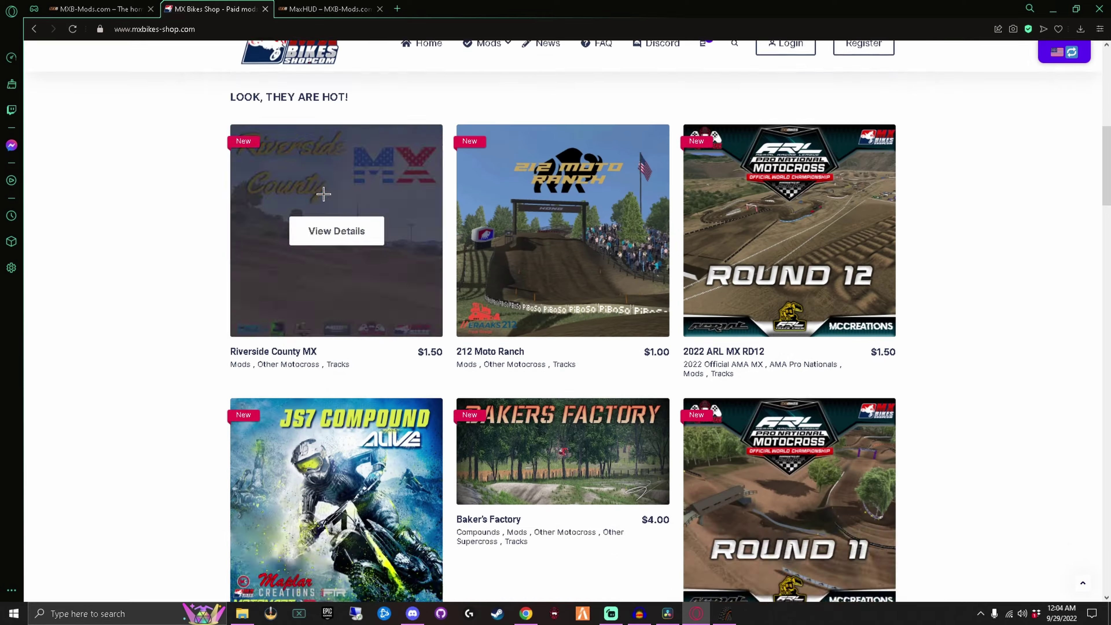
scroll(326, 181, up, 3)
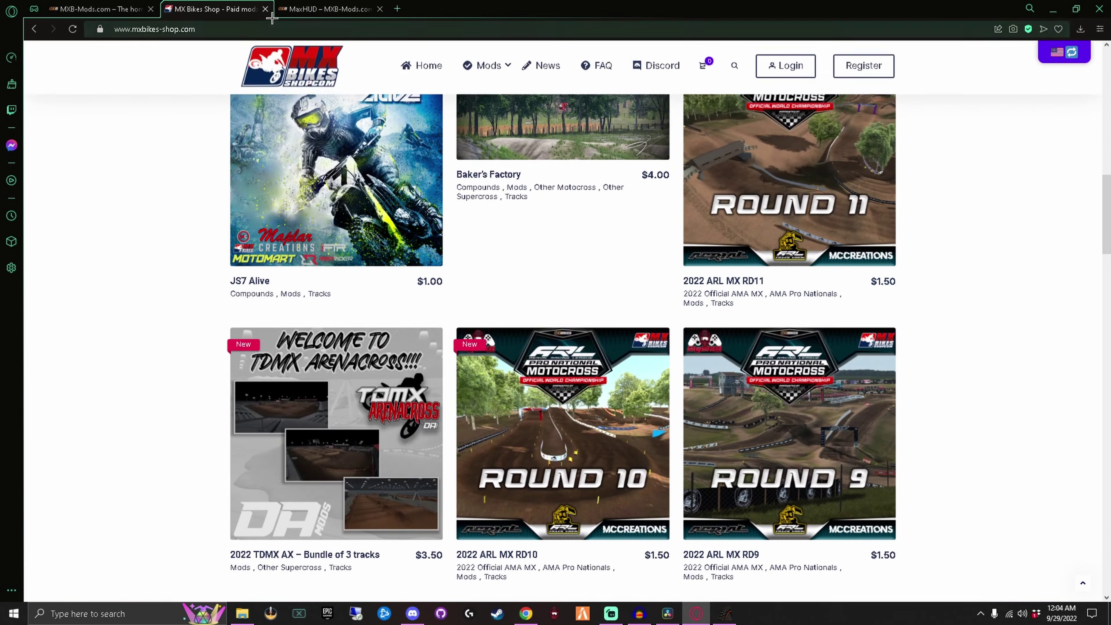
Close the MX Bikes Shop page and open Perris Raceway v1 from the MXB-Mods listing in a separate tab, returning to the listing
key(ctrl+w)
key(ctrl+shift+Tab)
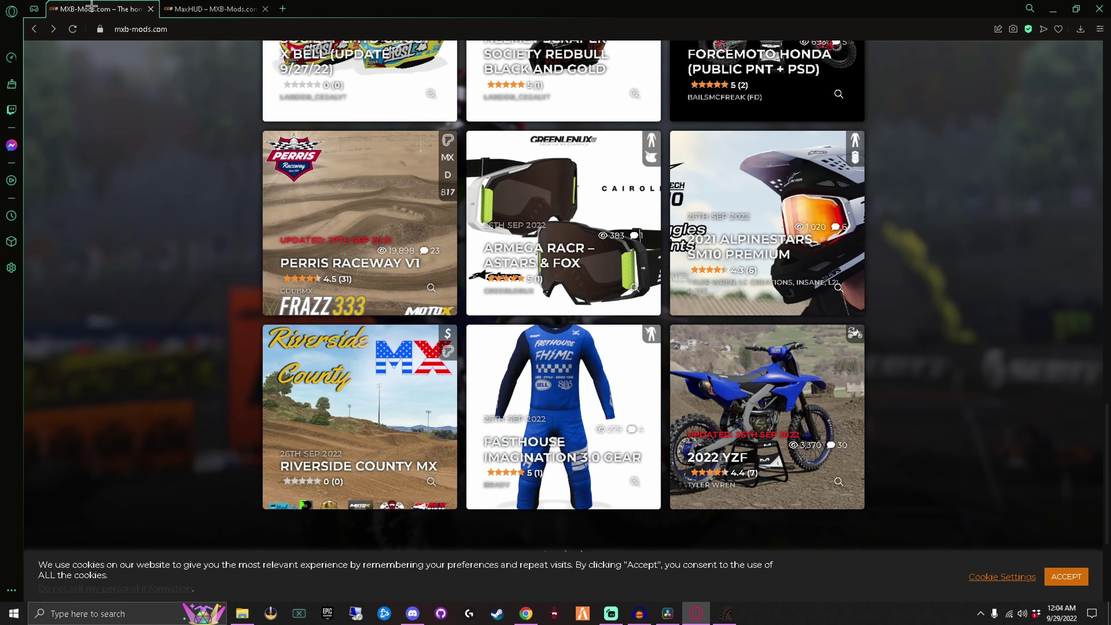
right_click(344, 213)
click(376, 222)
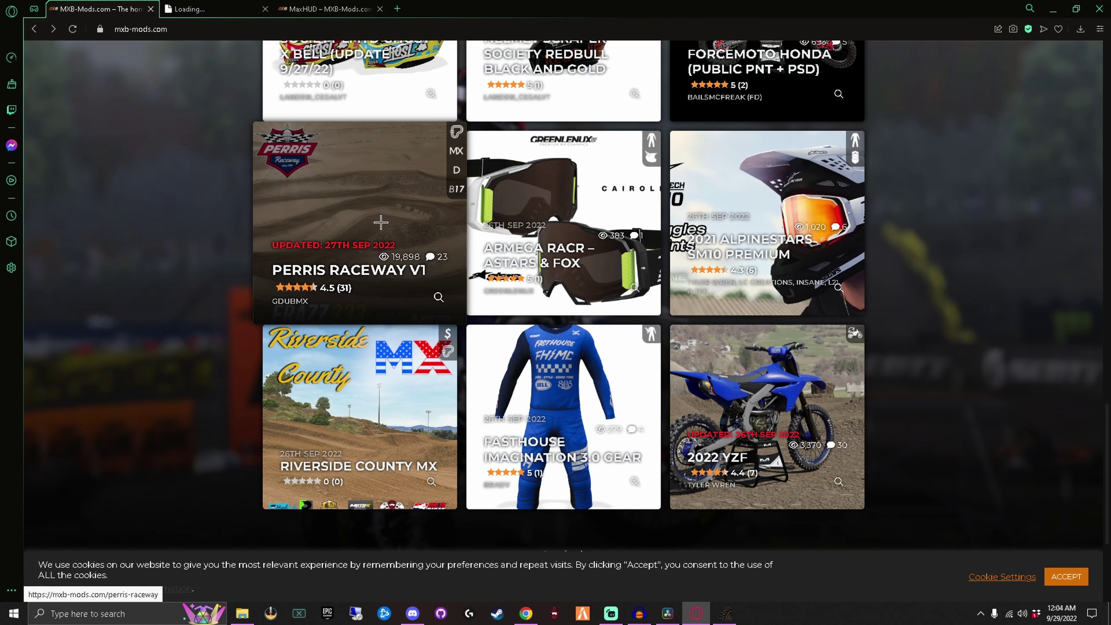
click(210, 12)
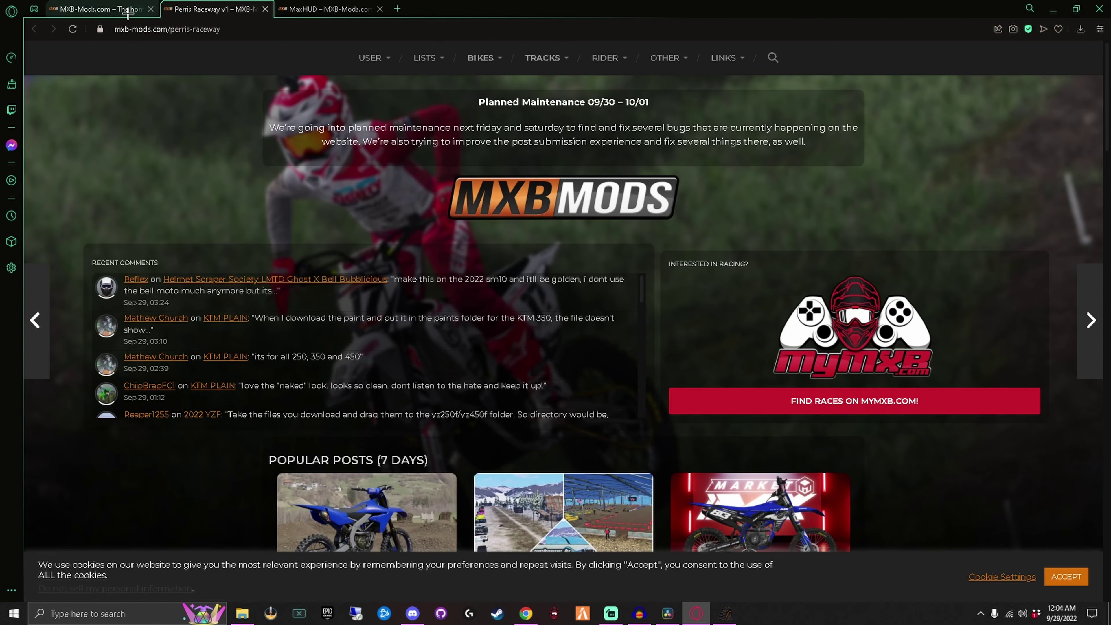
key(ctrl+shift+Tab)
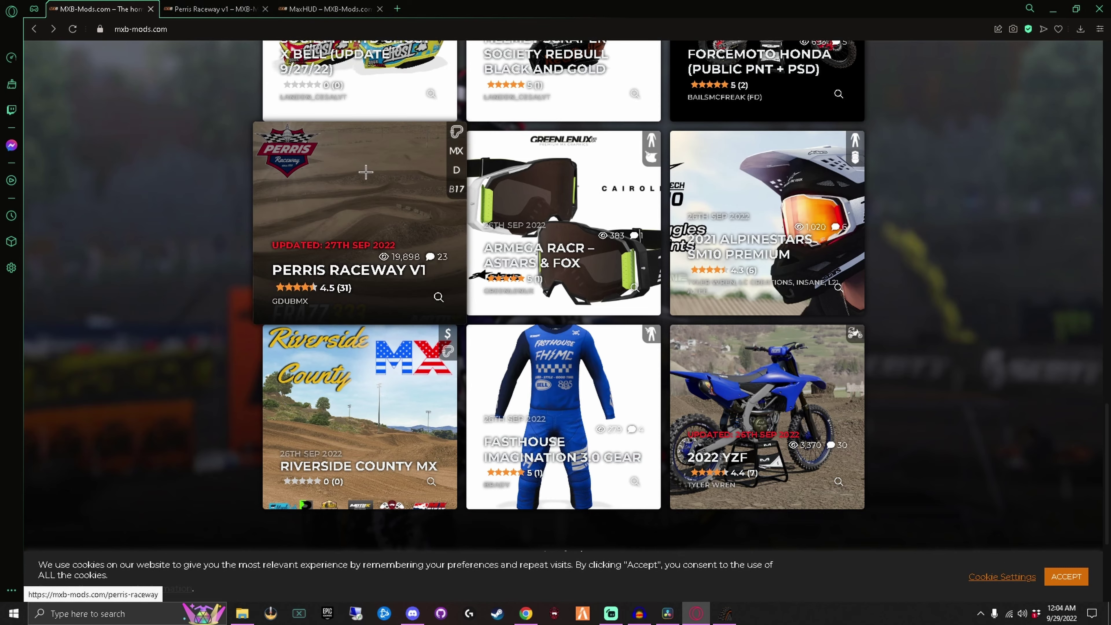
Browse the recent mods on the MXB-Mods home listing and its second page, and return to the start of the first page
scroll(392, 212, up, 8)
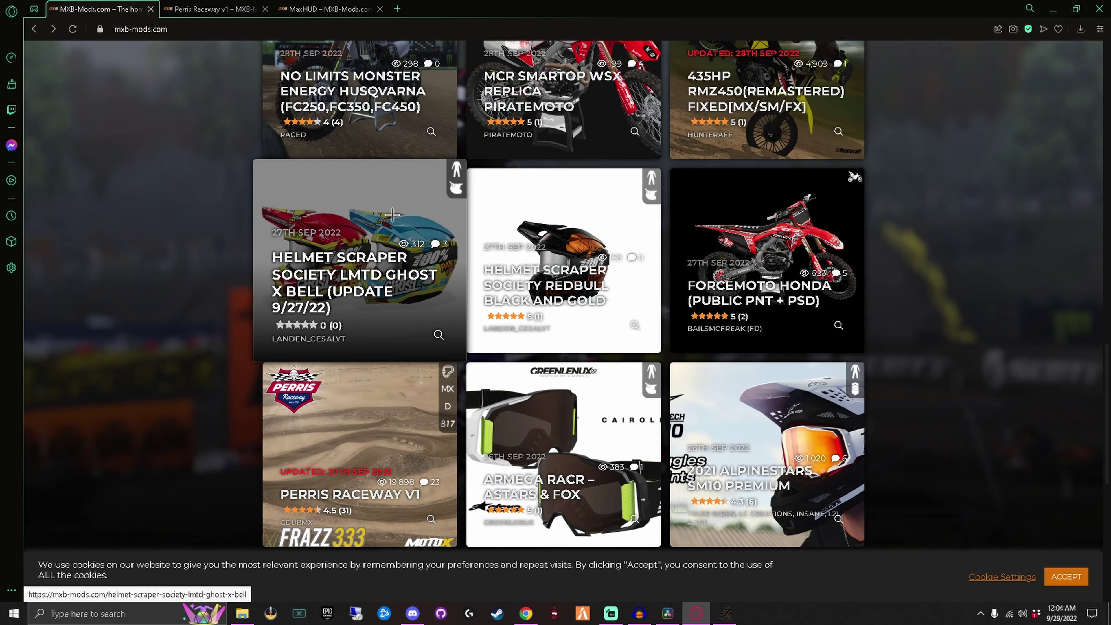
scroll(392, 214, up, 10)
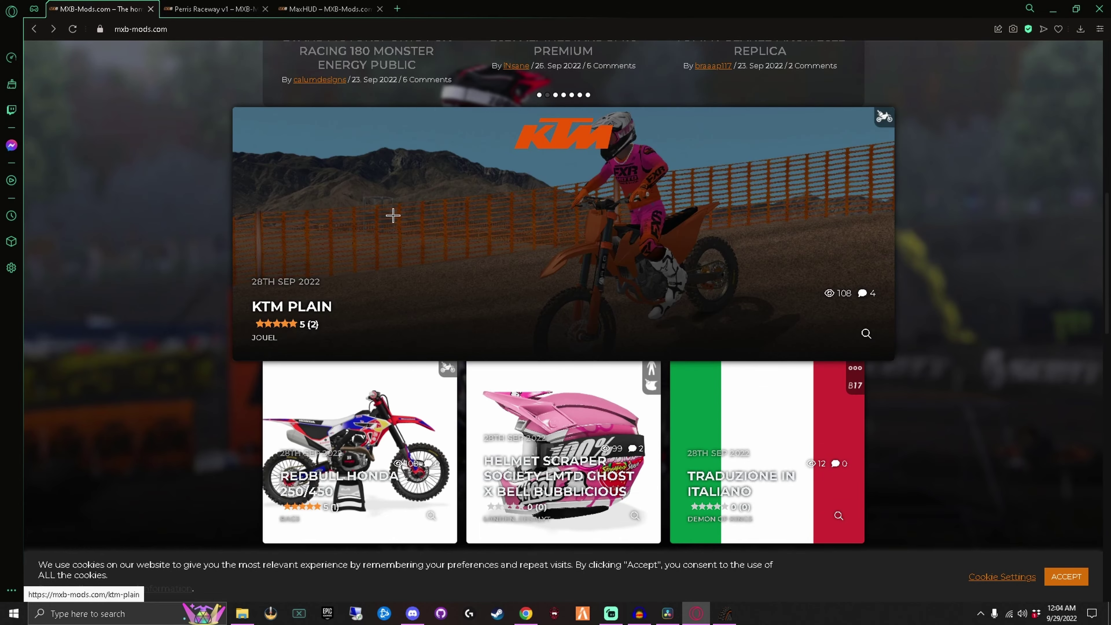
scroll(392, 214, down, 18)
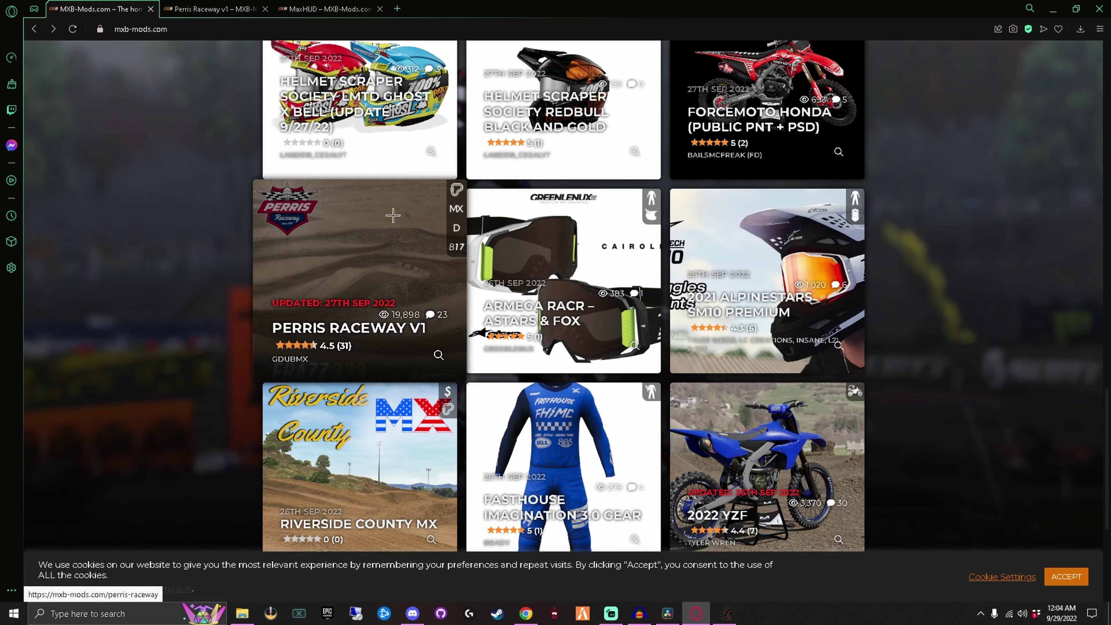
scroll(568, 242, down, 5)
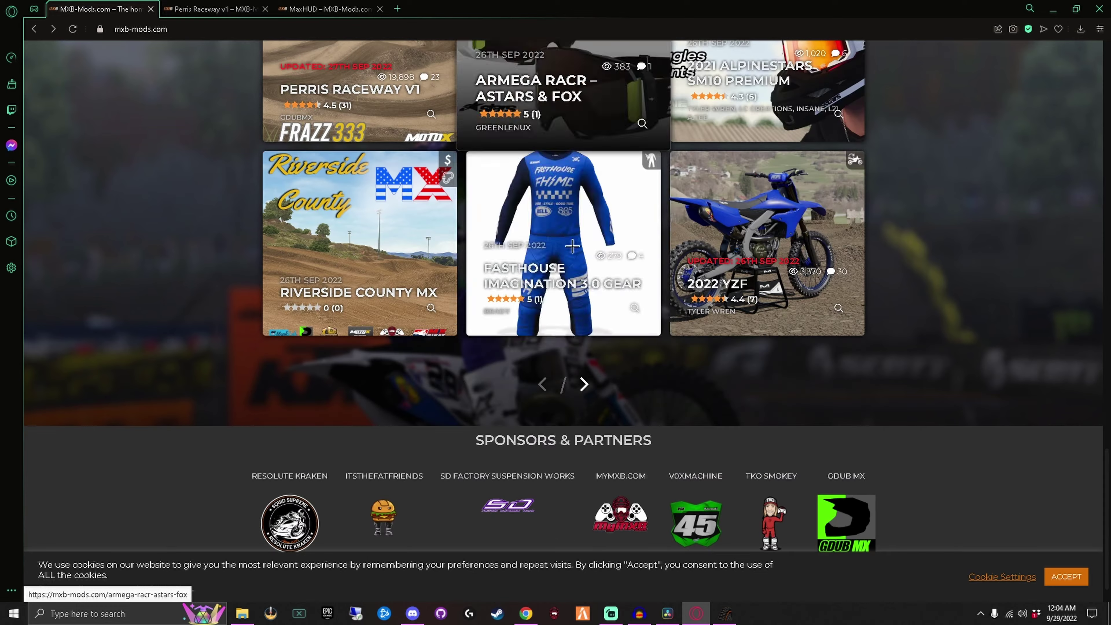
click(583, 384)
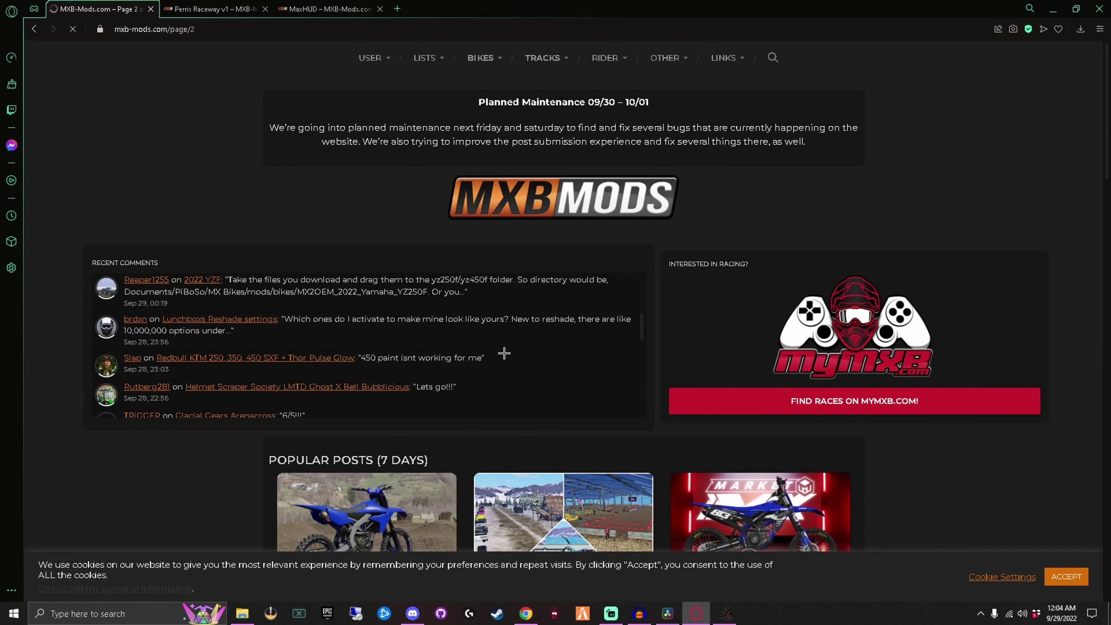
scroll(603, 429, down, 20)
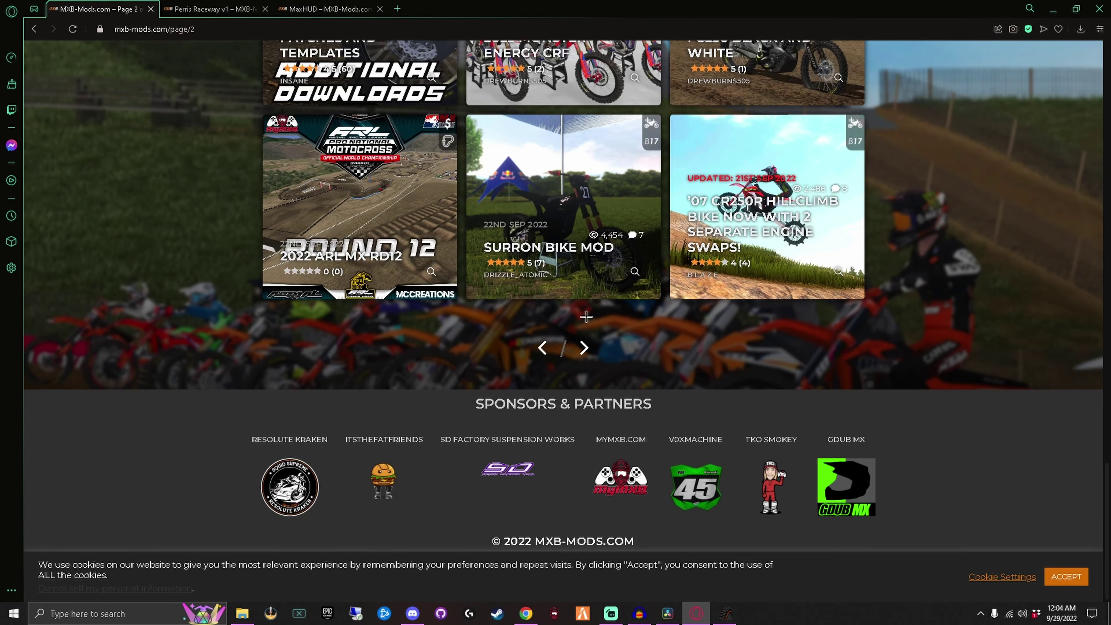
click(542, 347)
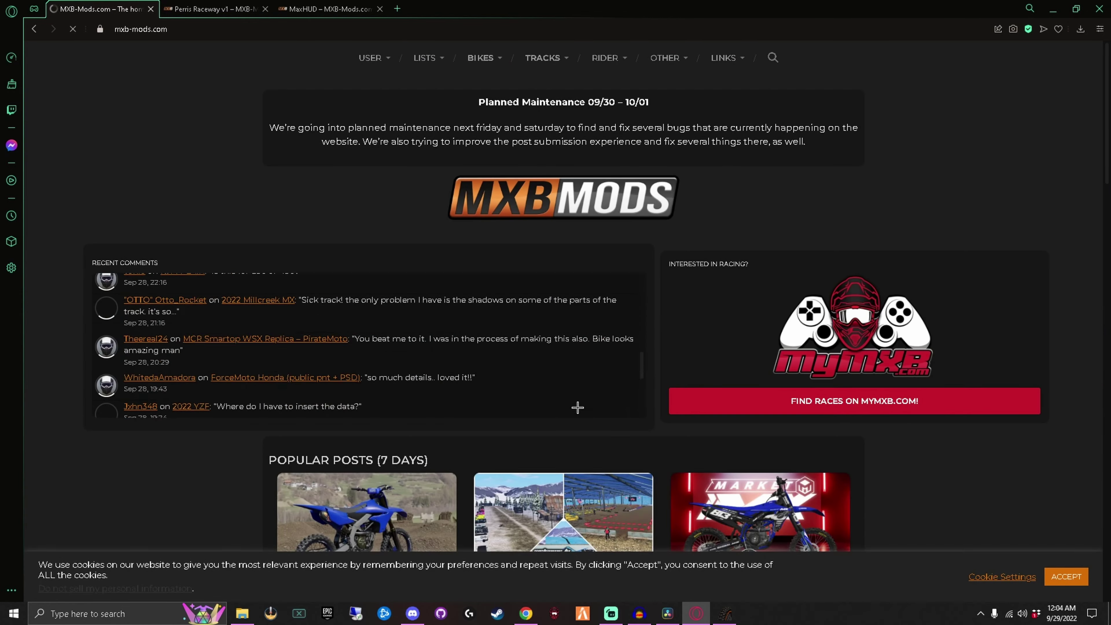
scroll(577, 407, down, 15)
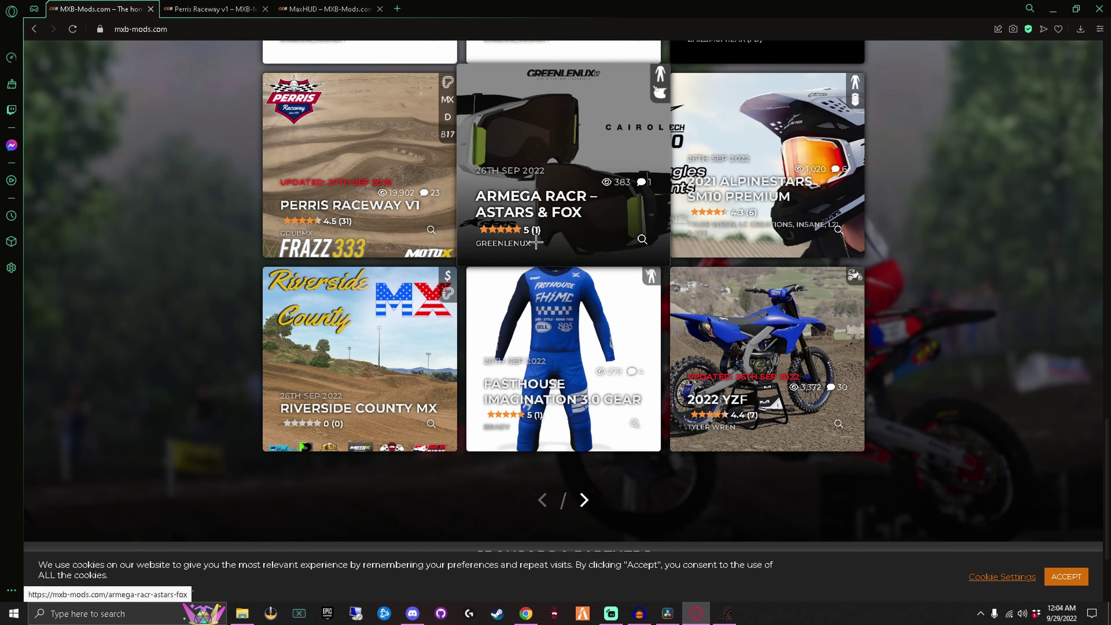
scroll(539, 275, up, 10)
scroll(539, 276, up, 10)
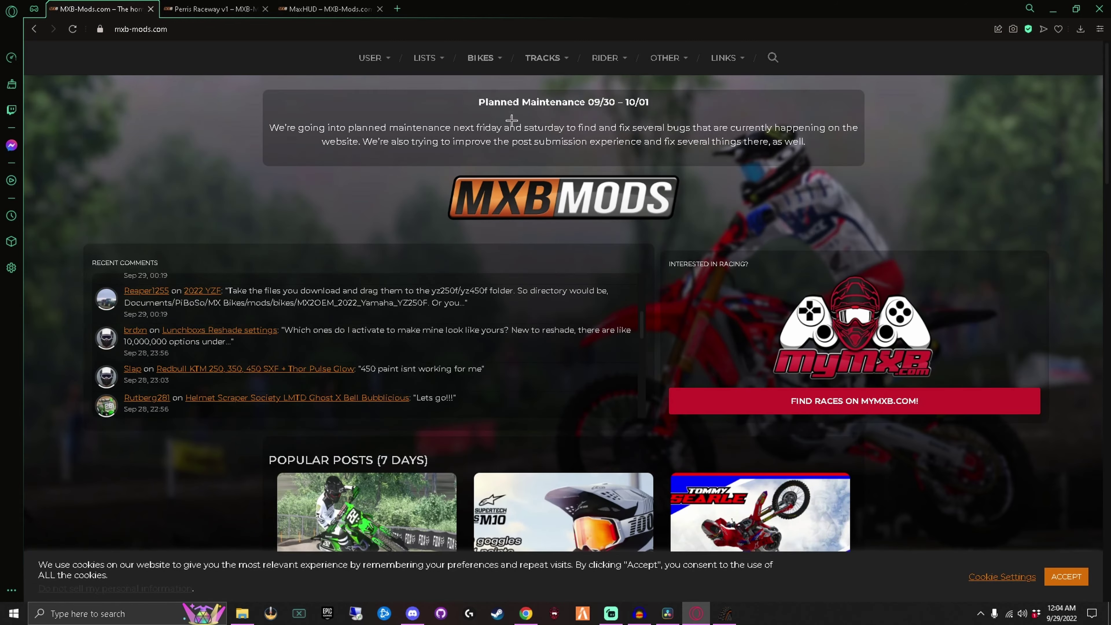
Open the OEM Motocross Bike Pack page from the site's New Bikes category
mouse_move(477, 67)
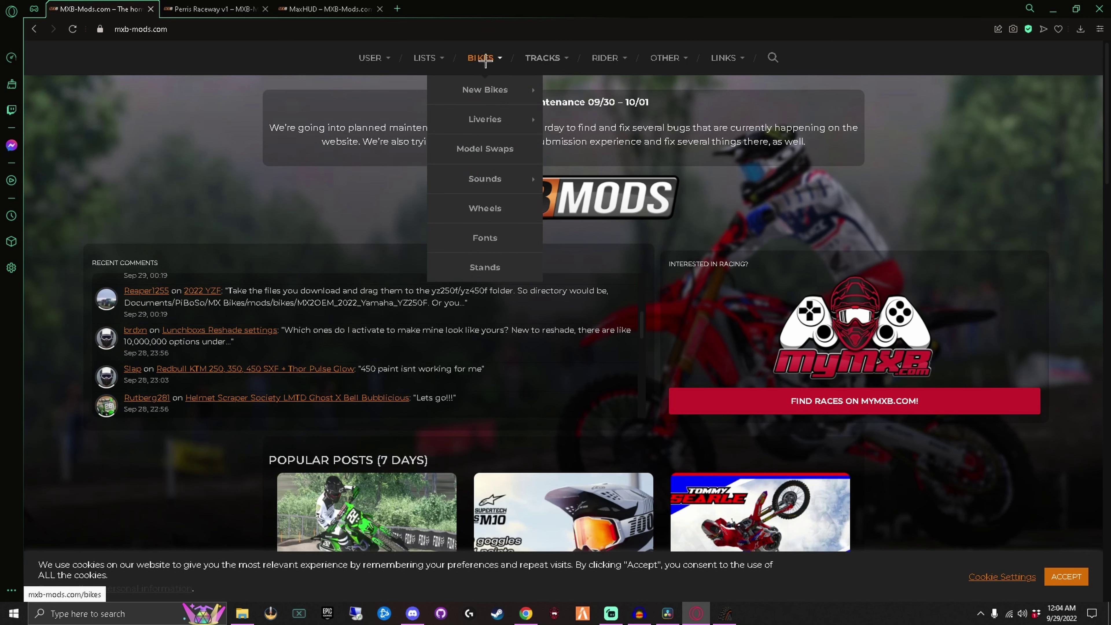
mouse_move(464, 86)
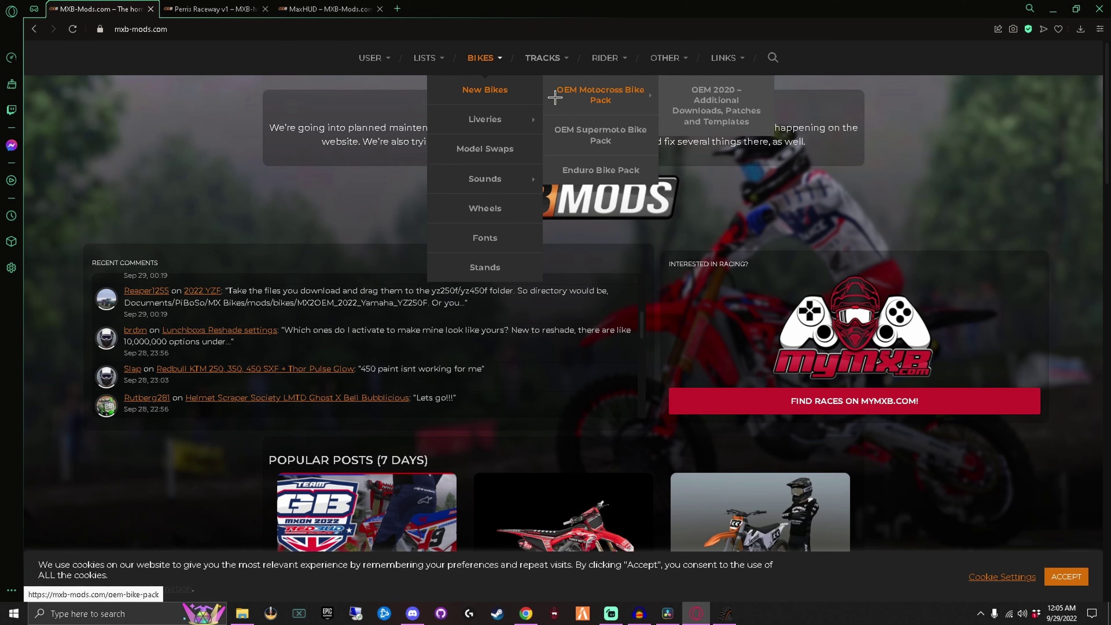
click(589, 95)
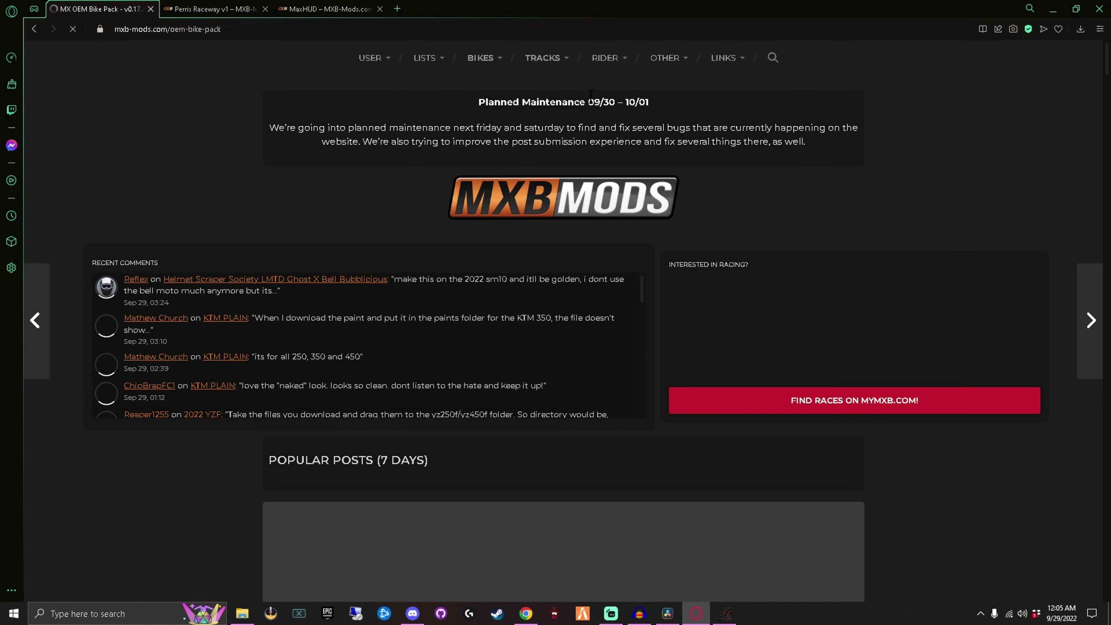
Review the OEM bike pack's bike list, manual installation notes and download options
scroll(376, 184, down, 5)
scroll(376, 184, down, 15)
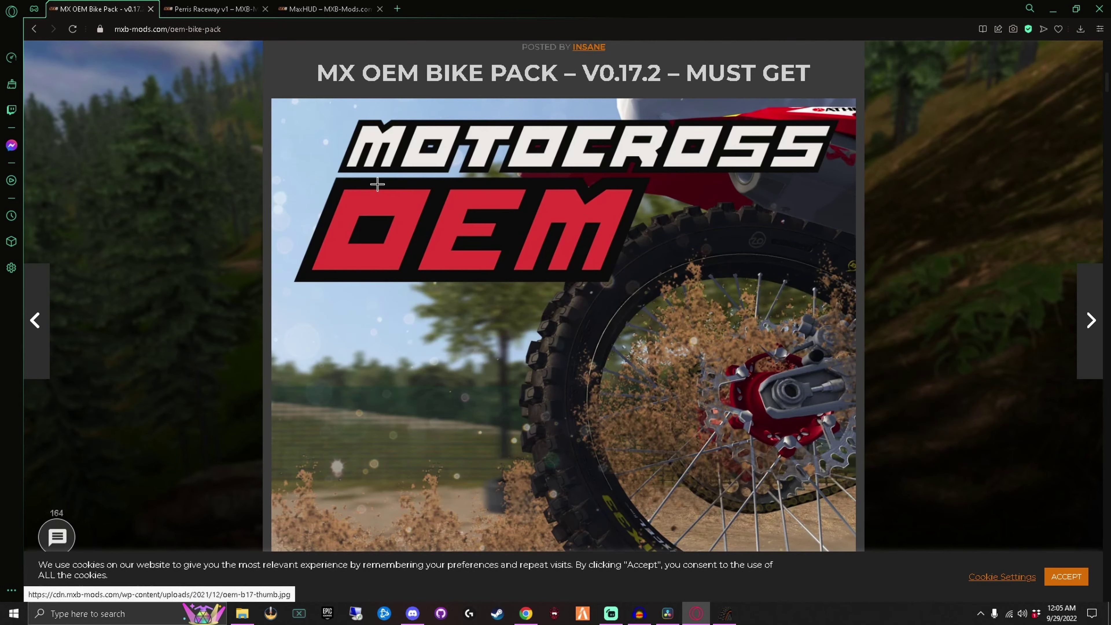
scroll(376, 186, down, 10)
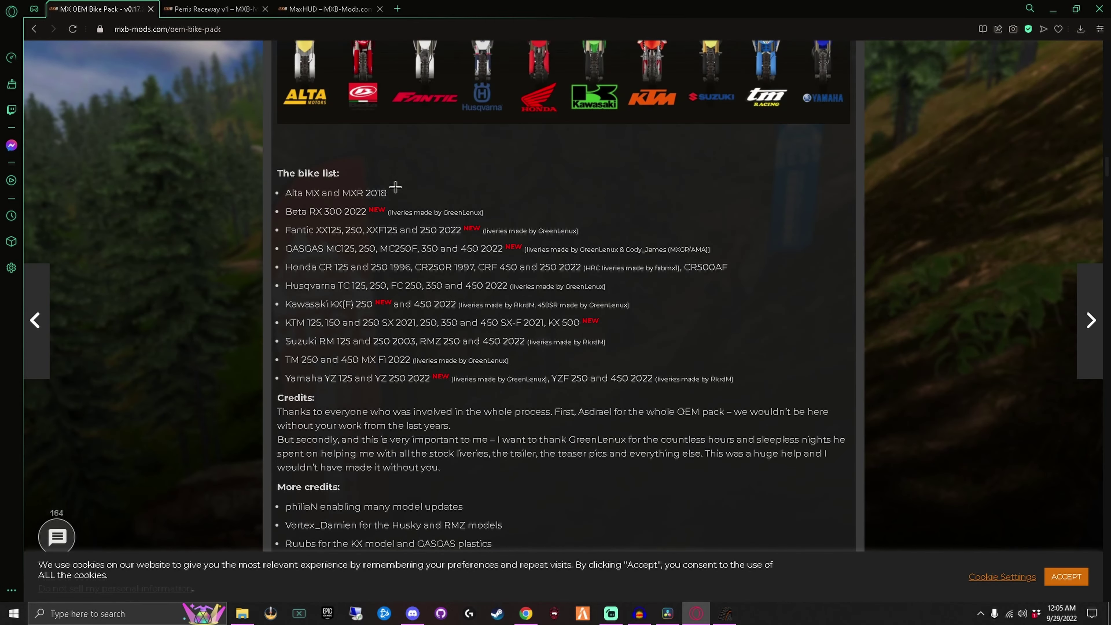
scroll(391, 185, up, 4)
scroll(489, 350, down, 15)
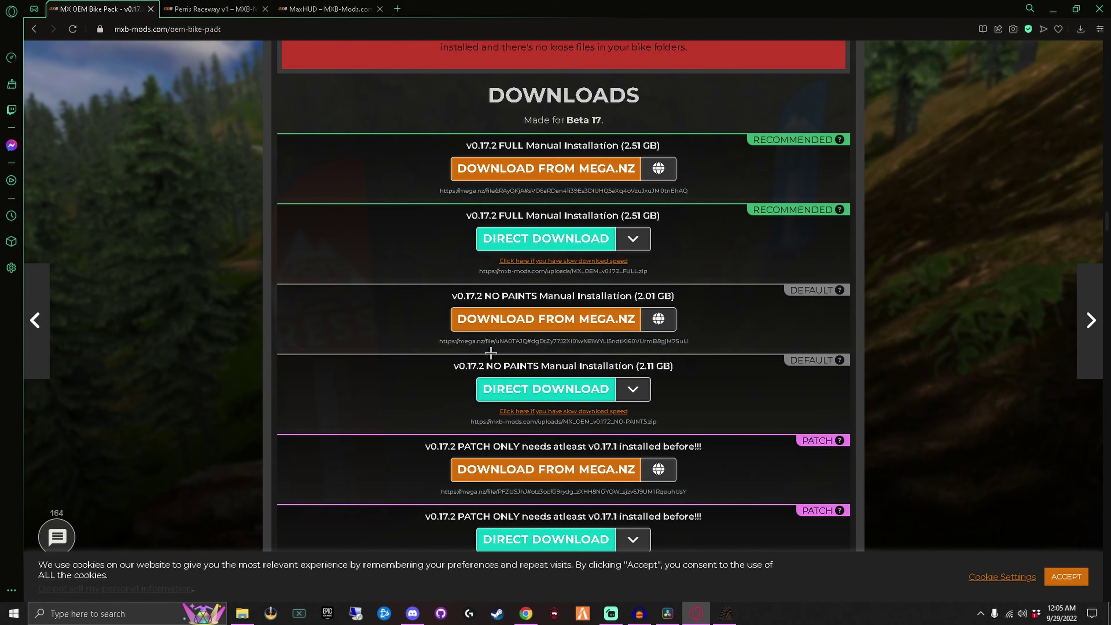
scroll(357, 503, up, 2)
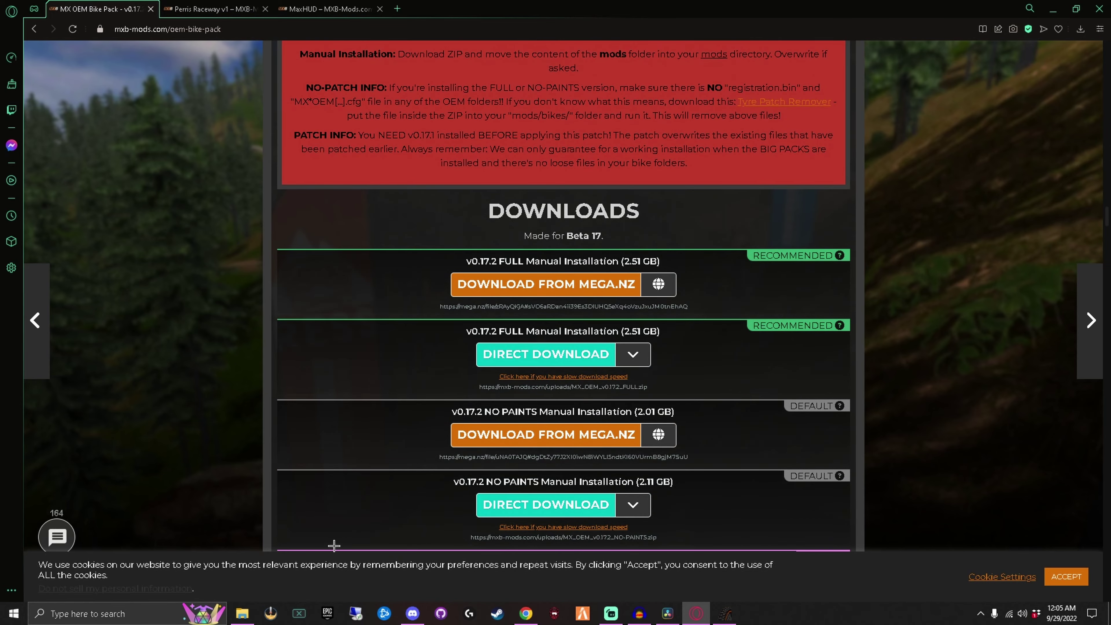
Switch to File Explorer and inspect the tyres folder inside the MX Bikes mods directory, returning to mods
click(242, 612)
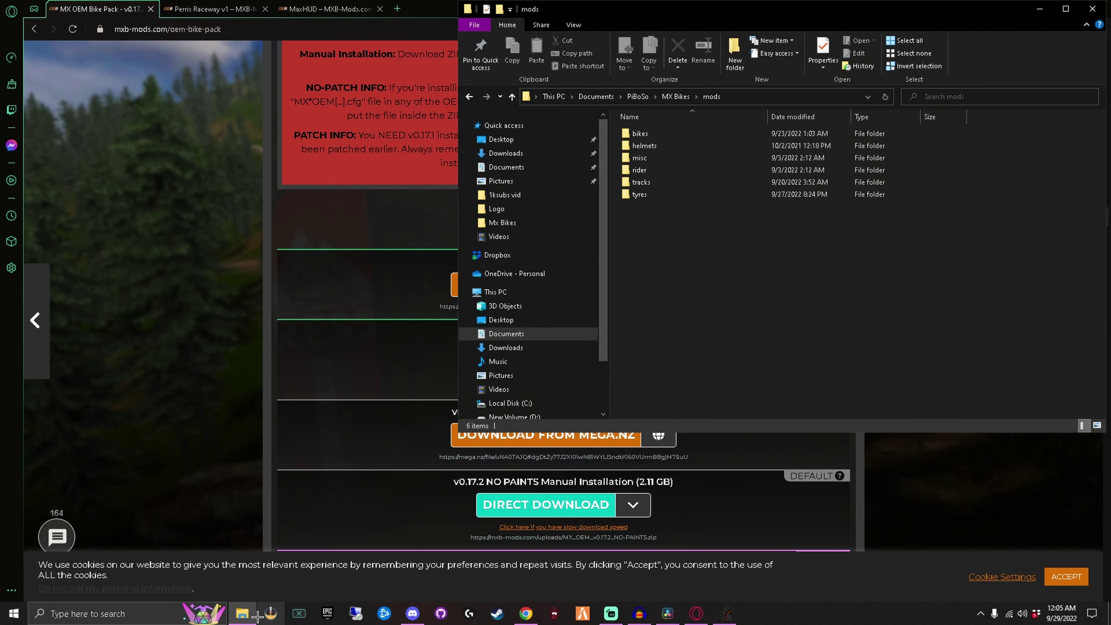
drag(591, 201, 626, 171)
double_click(643, 195)
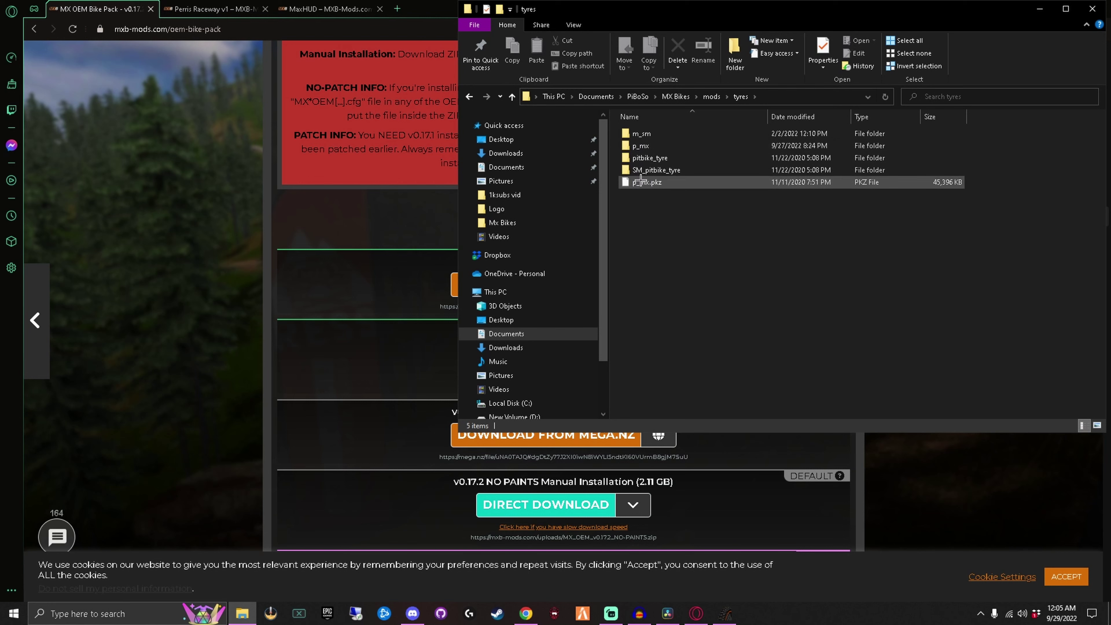
click(468, 96)
Examine the OEM folders and PKZ files in the bikes folder and return to the mods directory
double_click(639, 133)
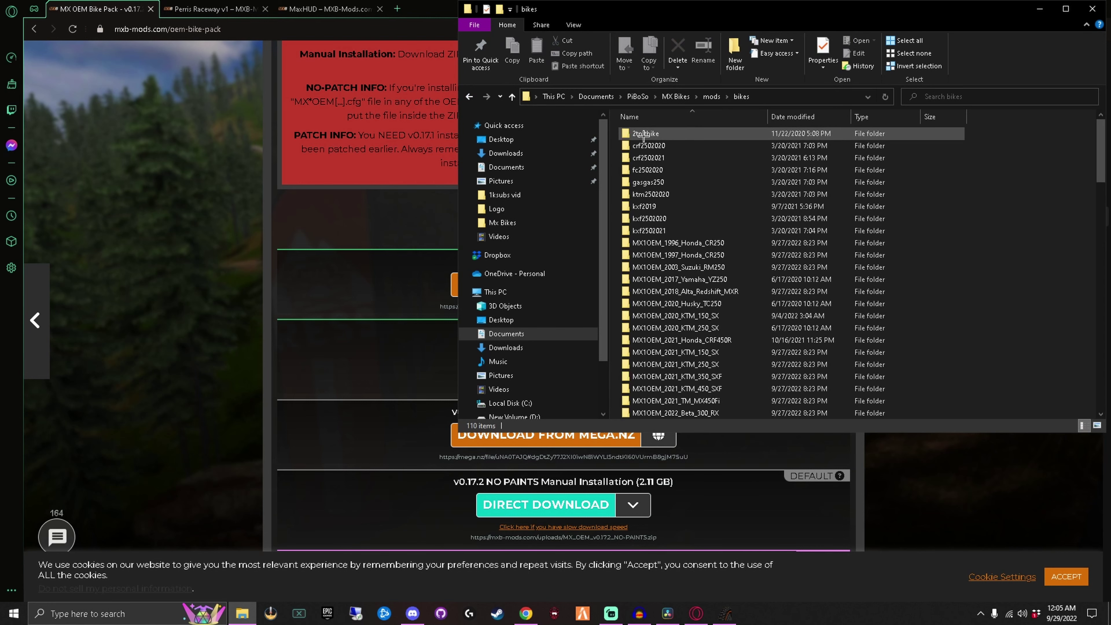
scroll(720, 270, down, 15)
scroll(719, 270, down, 6)
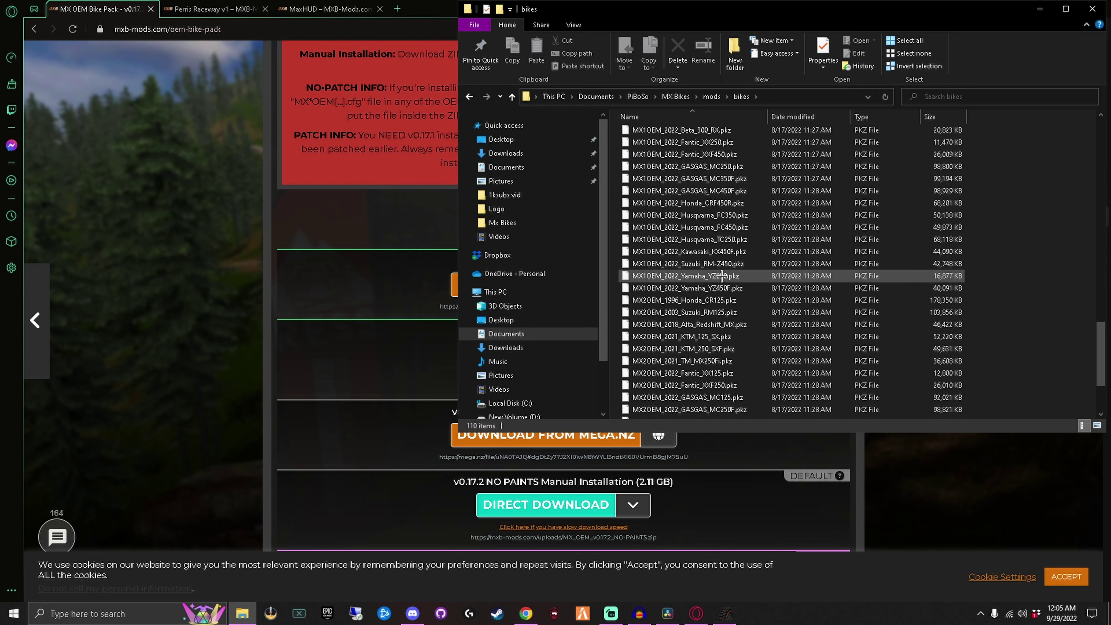
scroll(755, 278, up, 15)
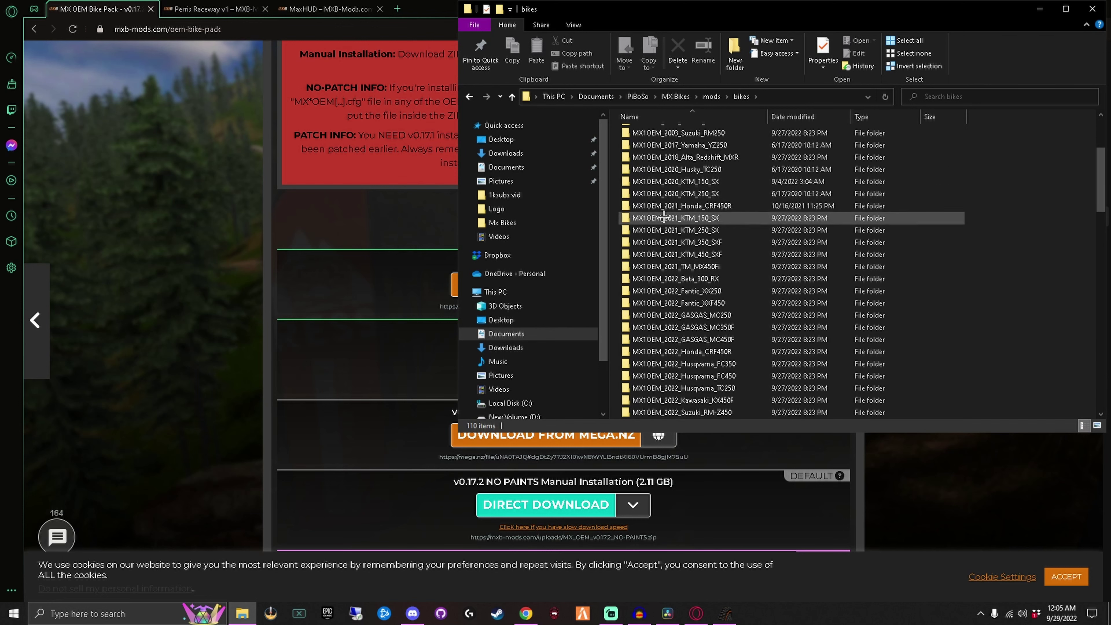
mouse_move(657, 222)
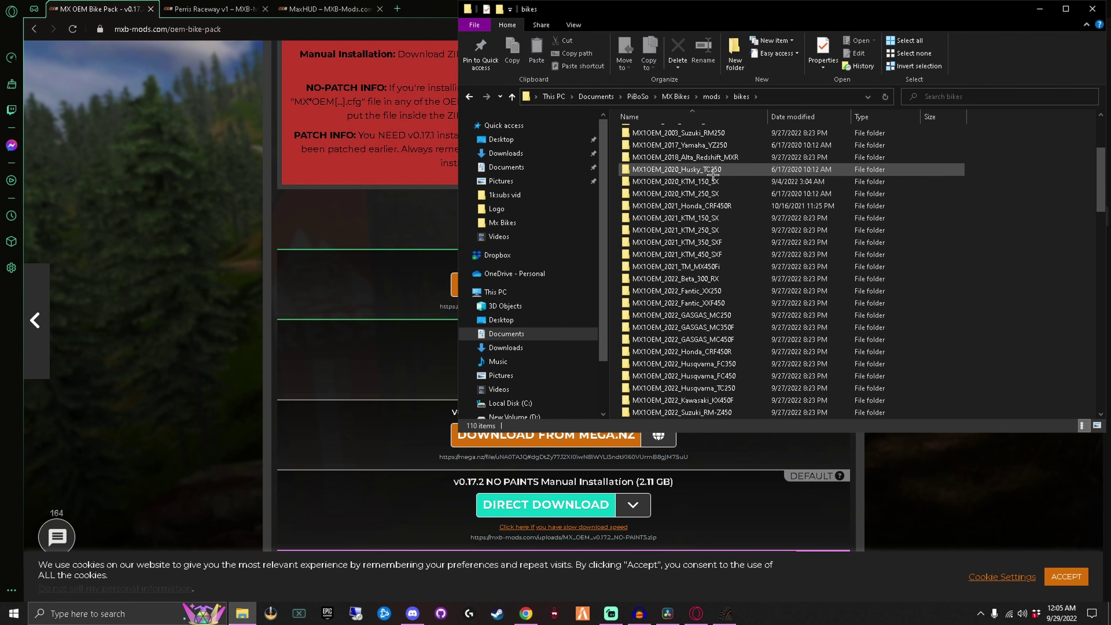
click(711, 96)
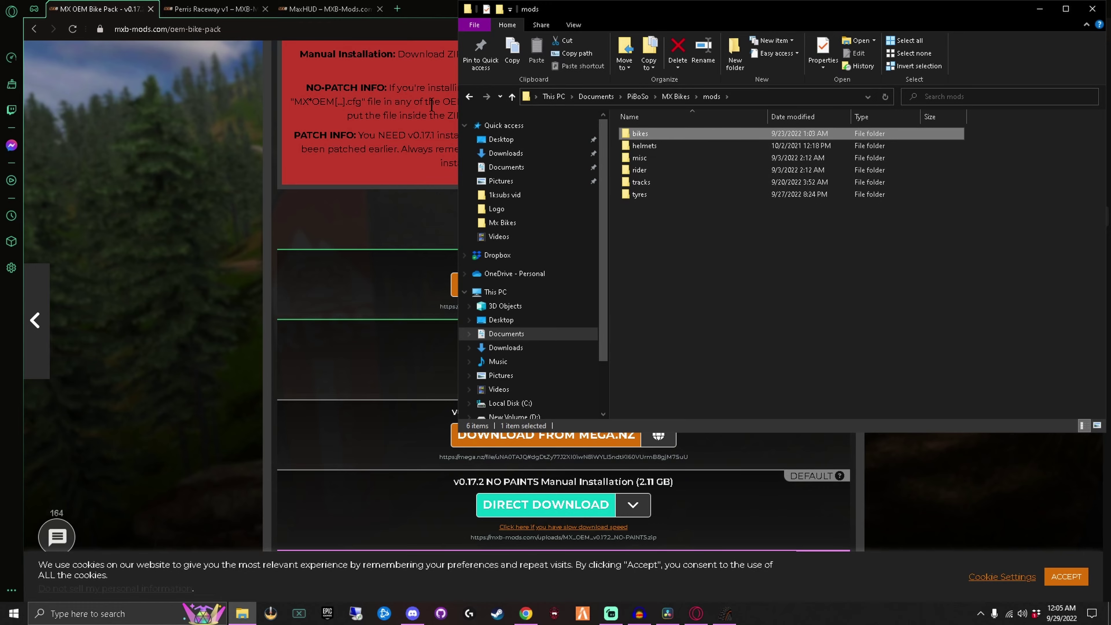
Download Perris_Raceway.pkz from the default MEGA link on the Perris Raceway v1 mod page
click(214, 8)
scroll(555, 248, down, 15)
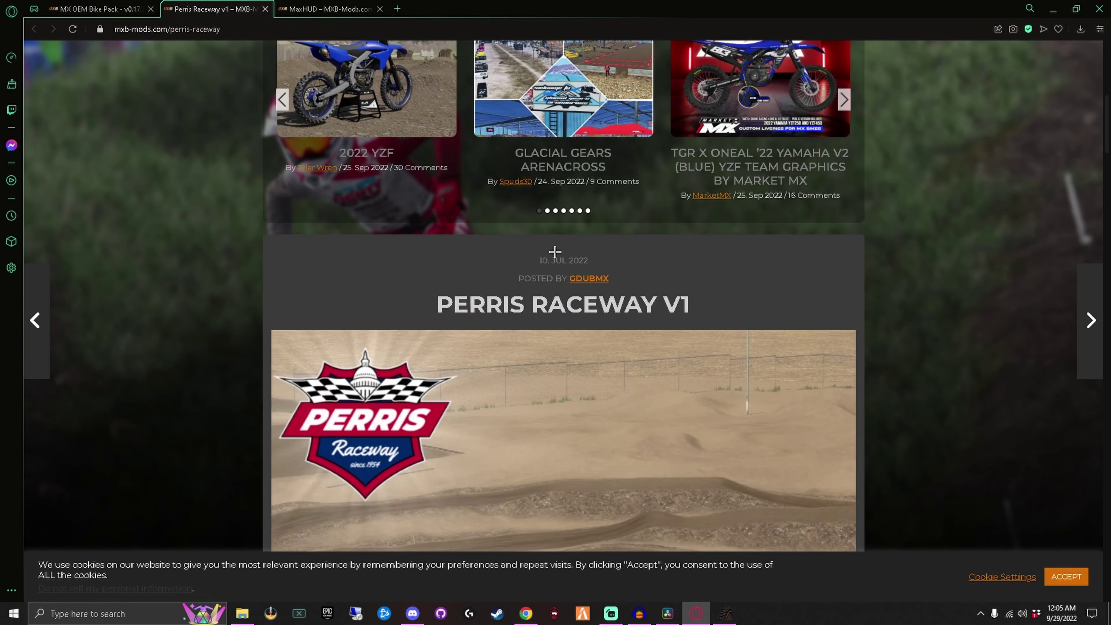
scroll(555, 248, down, 12)
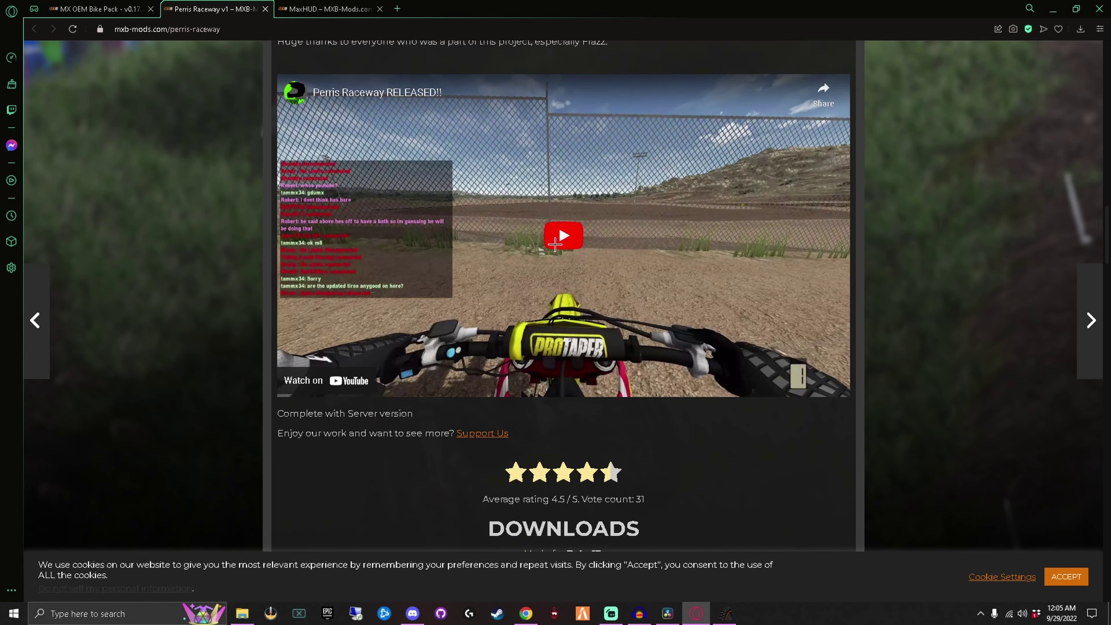
scroll(558, 241, down, 8)
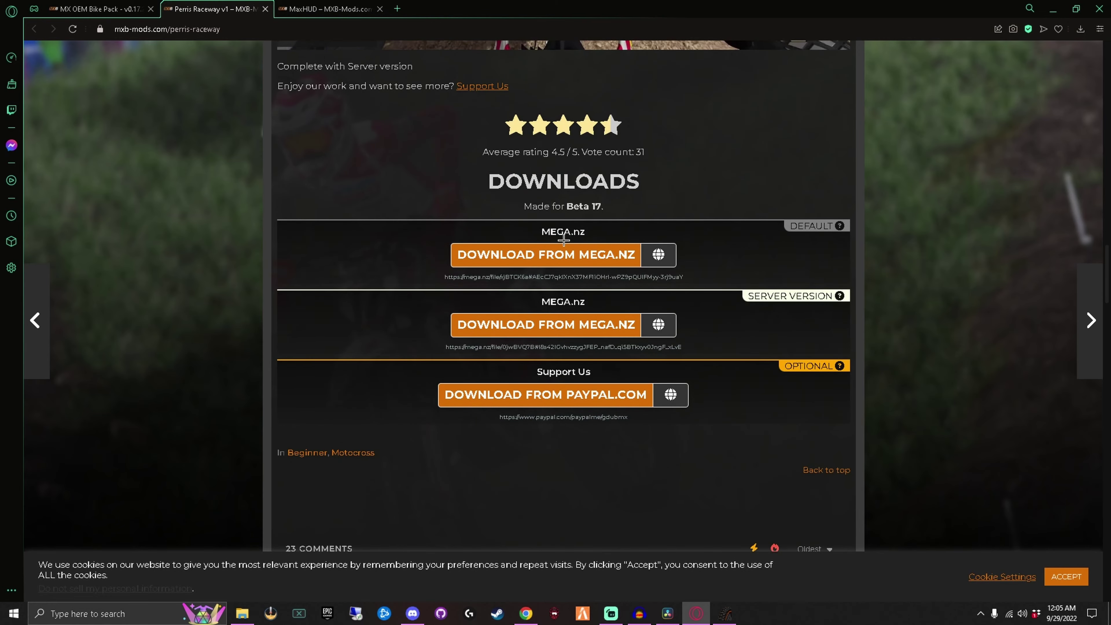
click(561, 258)
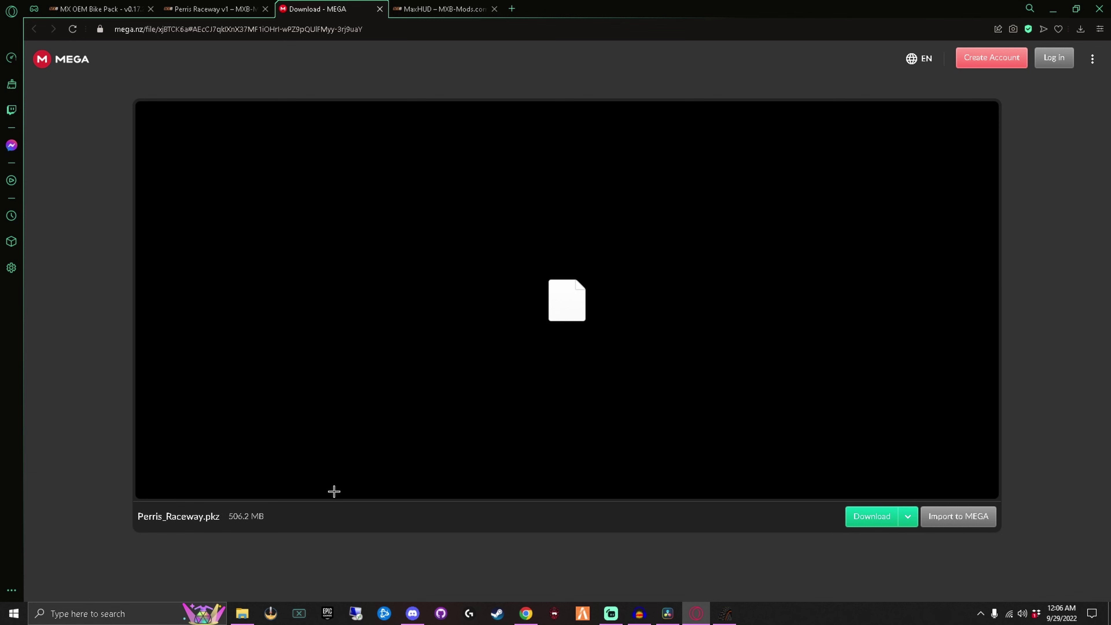
click(861, 518)
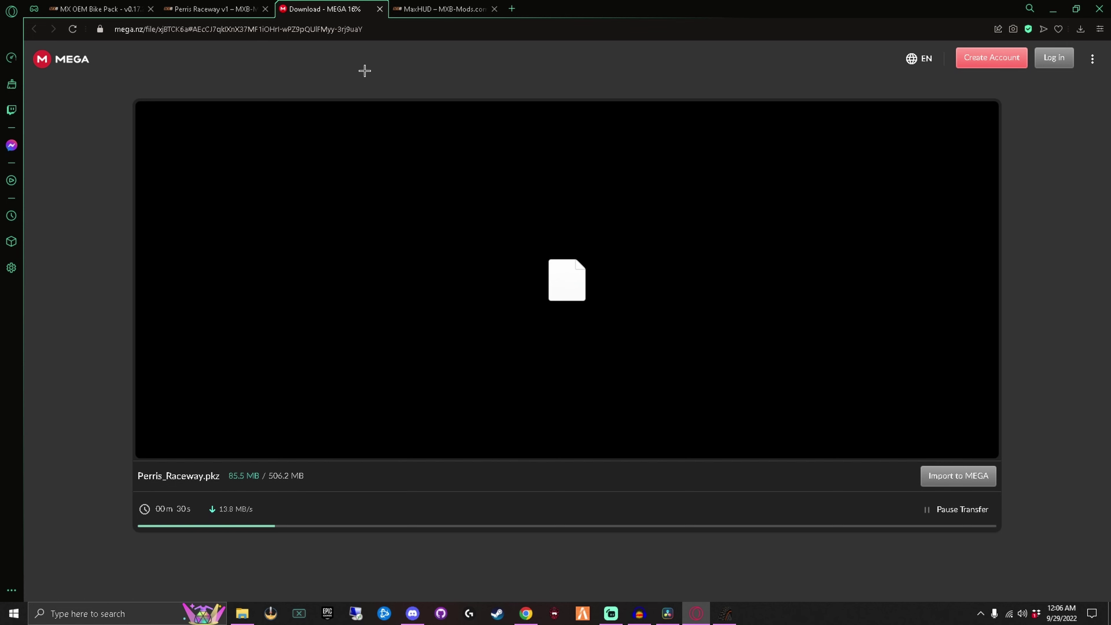
Return to the MXB-Mods home page and open the FastHouse Imagination 3.0 Gear post in a new tab
click(122, 15)
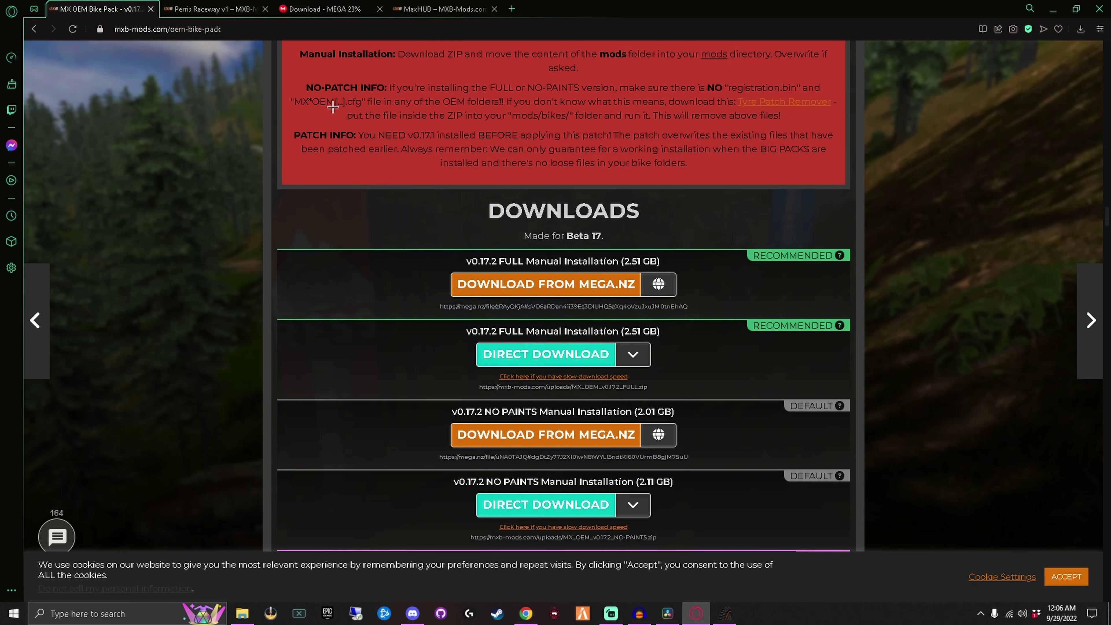
scroll(332, 107, up, 20)
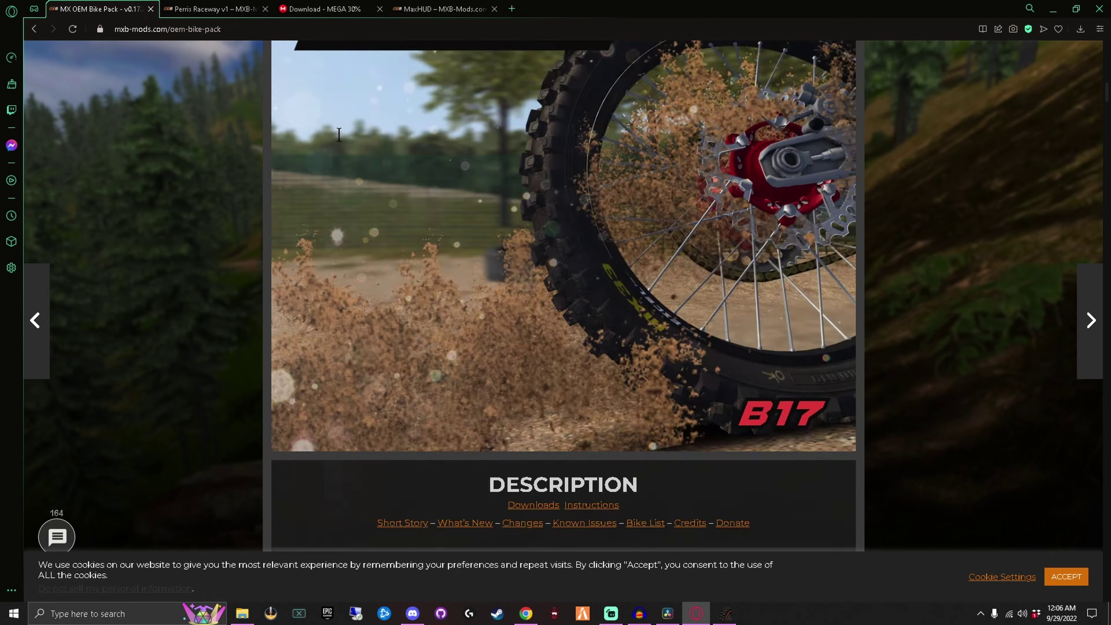
scroll(339, 135, up, 10)
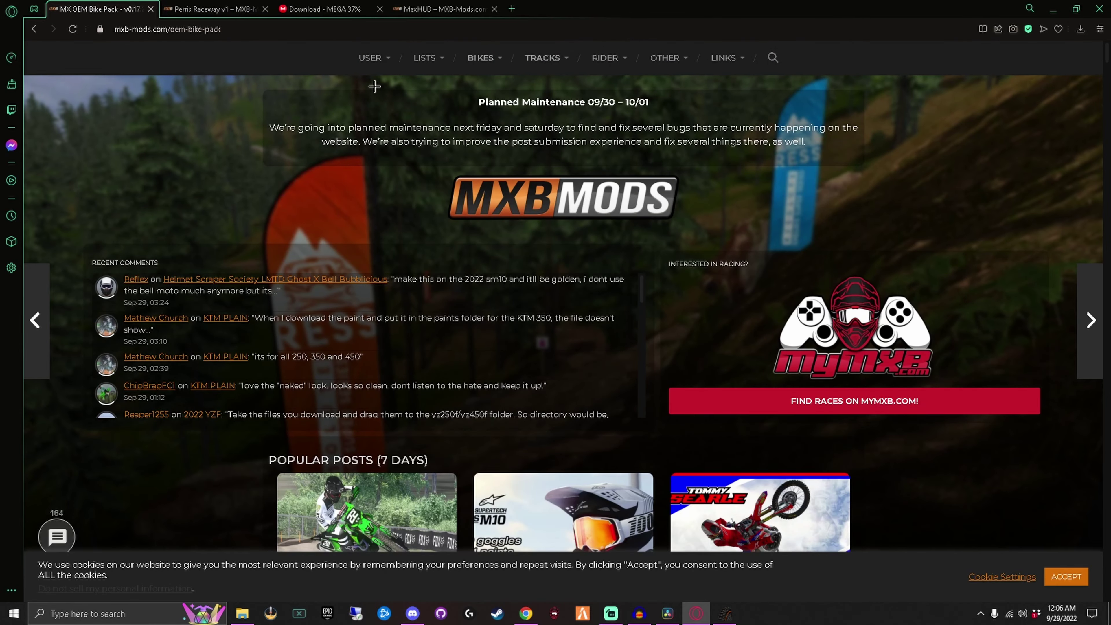
click(565, 203)
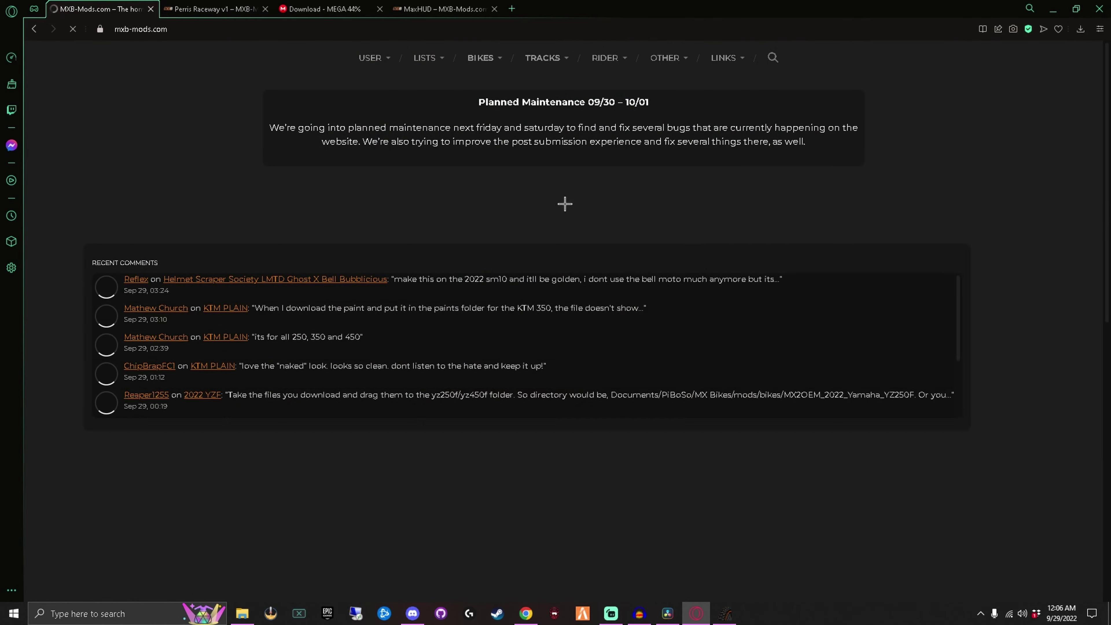
scroll(251, 424, down, 8)
scroll(250, 423, down, 10)
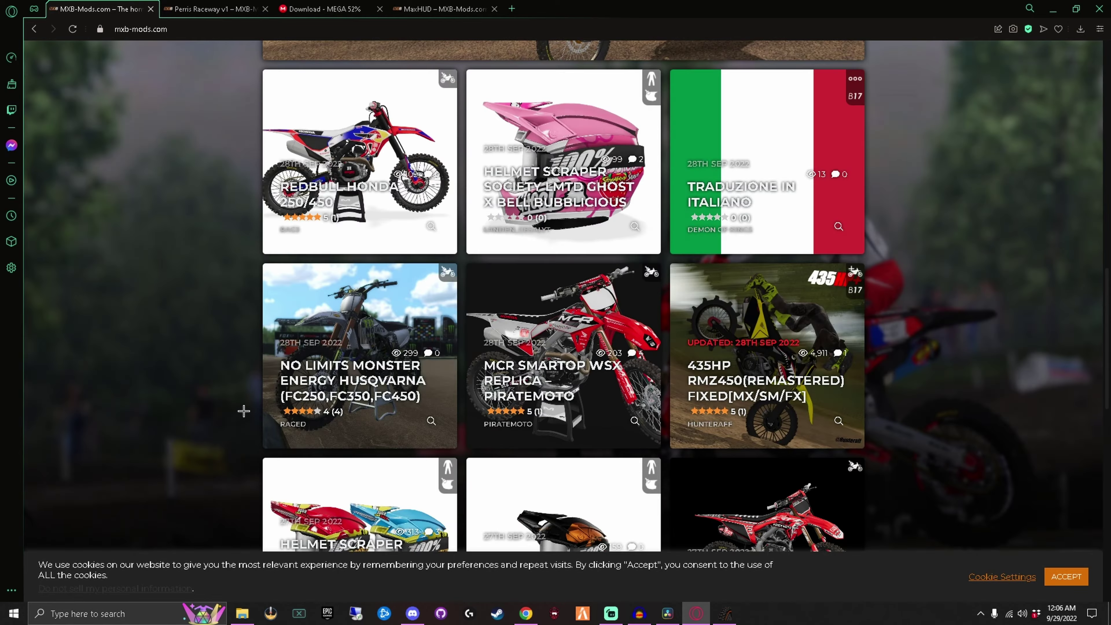
right_click(575, 436)
click(599, 446)
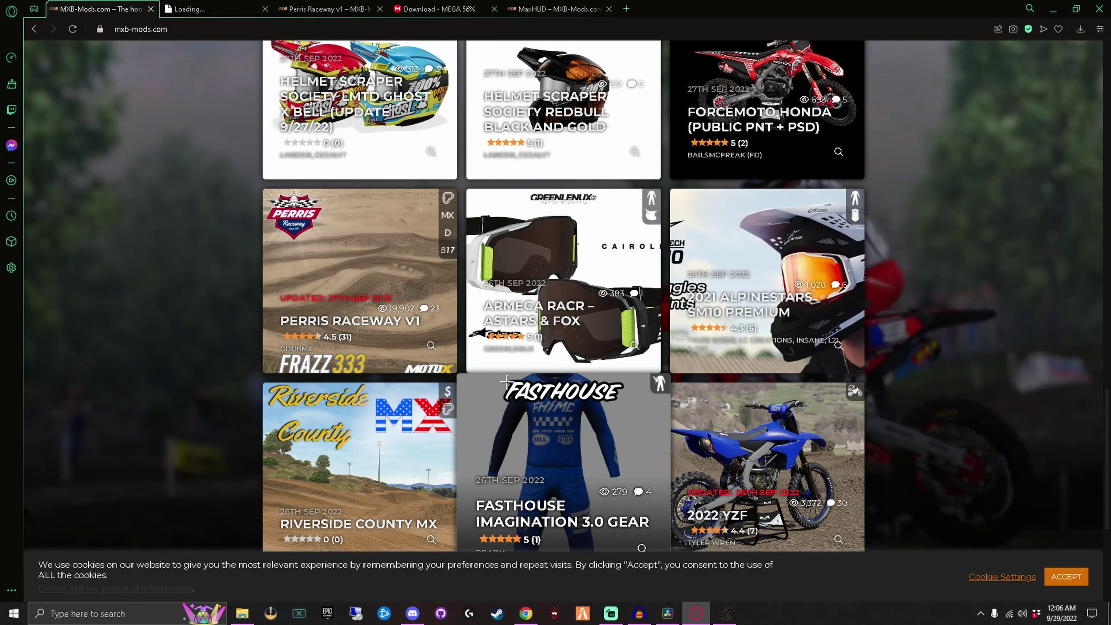
Open the Helmet Scraper Society Redbull Black and Gold post from the recent mods and read its description
scroll(604, 369, up, 2)
scroll(604, 369, up, 8)
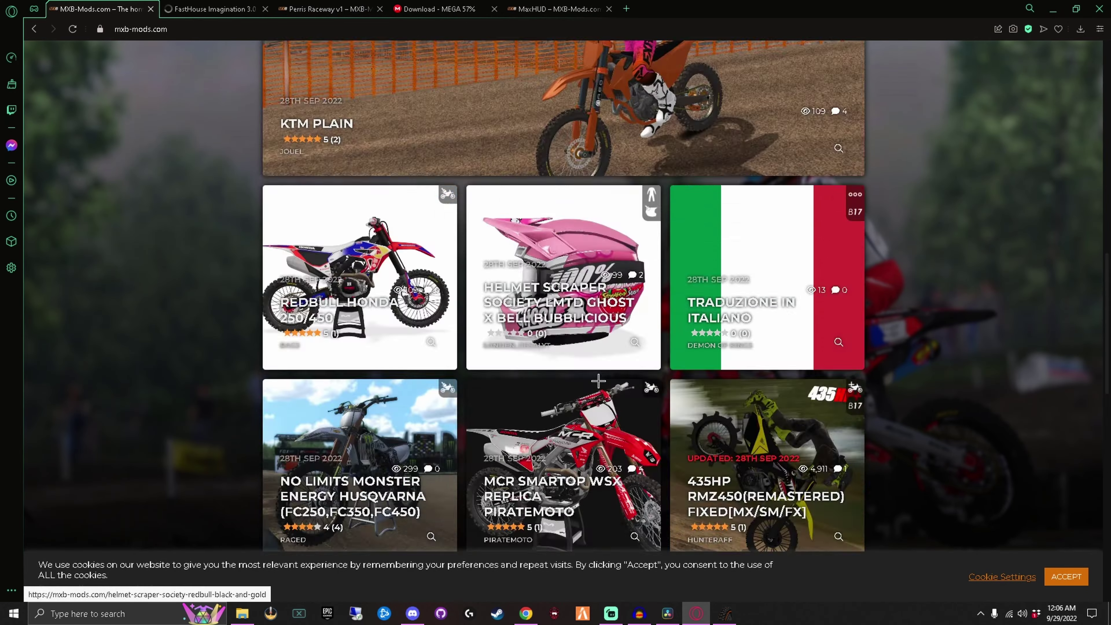
scroll(586, 359, down, 6)
scroll(570, 350, up, 3)
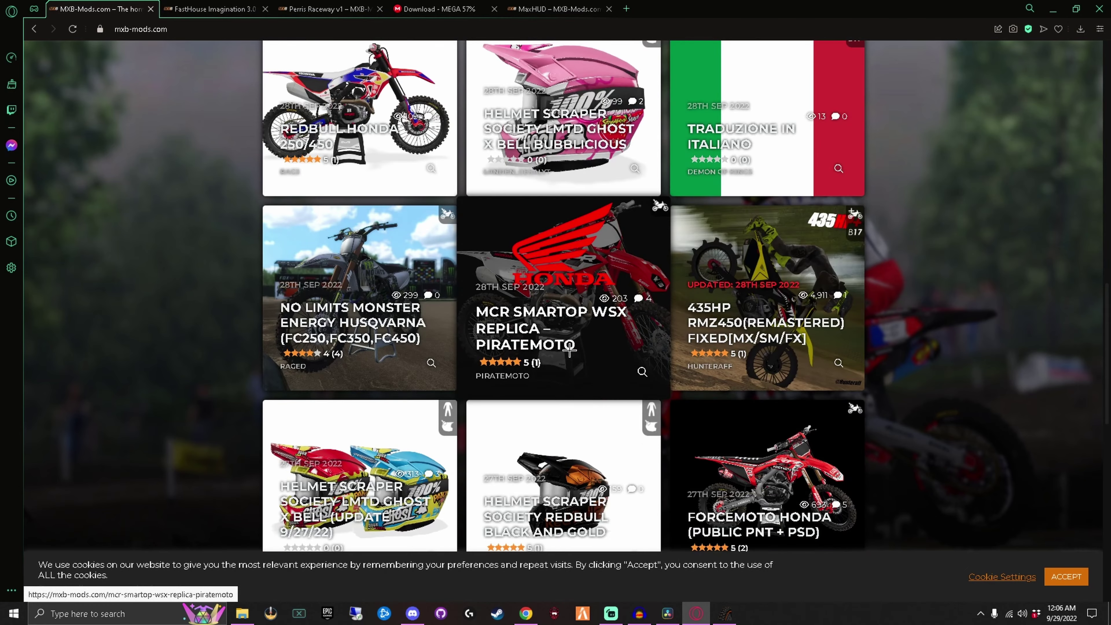
scroll(569, 350, down, 4)
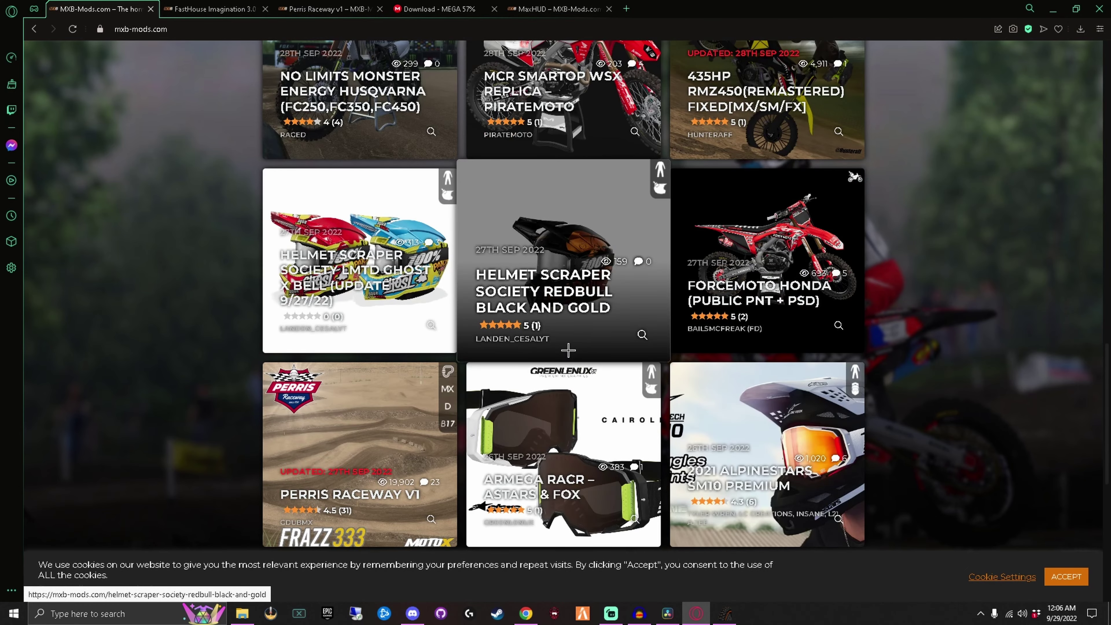
click(568, 263)
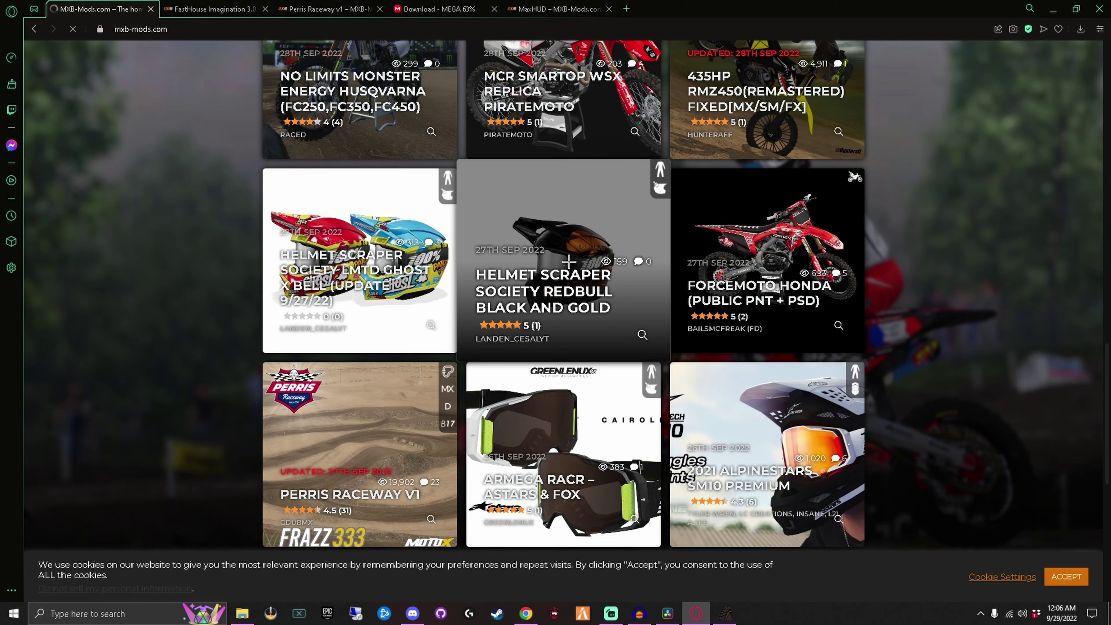
scroll(293, 441, down, 6)
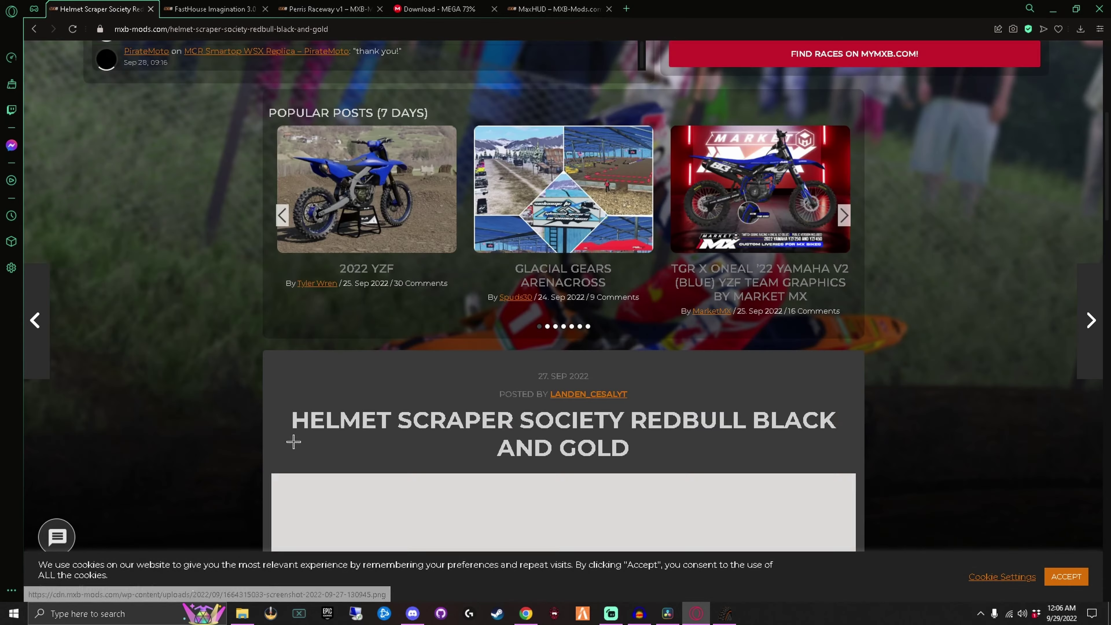
scroll(316, 327, down, 8)
scroll(314, 323, down, 8)
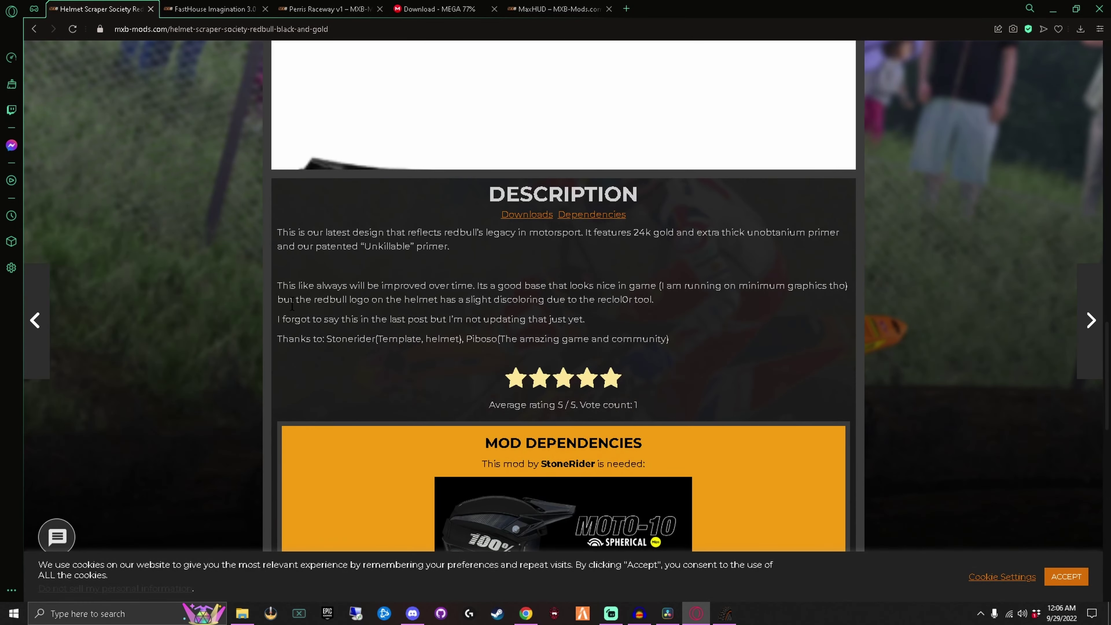
View the helmet paint's mod dependencies and review the required Bell Moto 10 Spherical page in a new tab
click(595, 214)
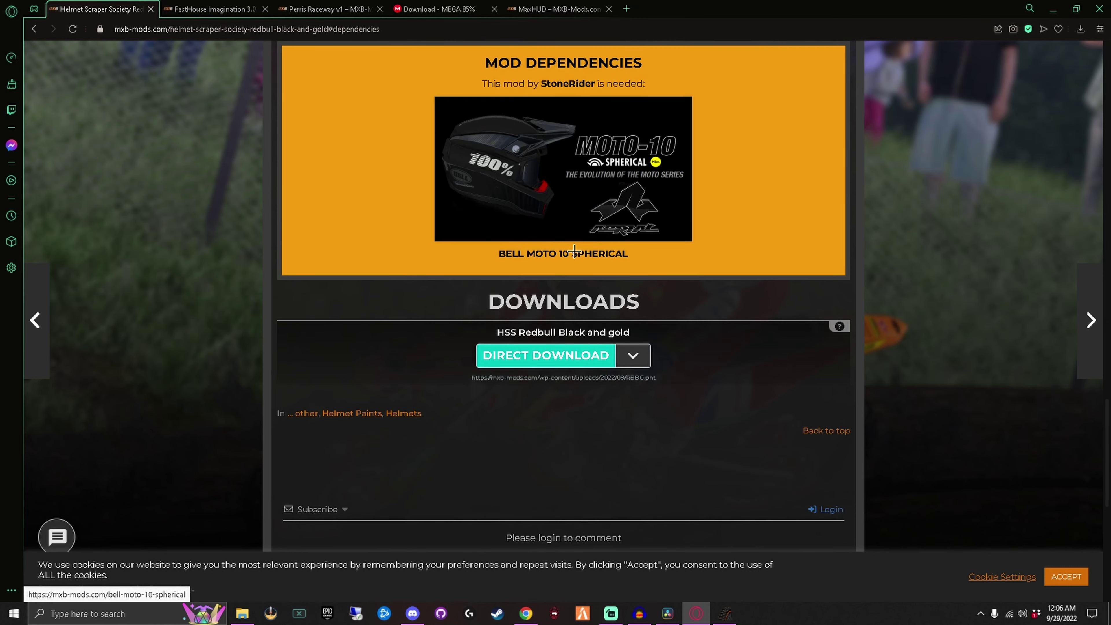
right_click(556, 214)
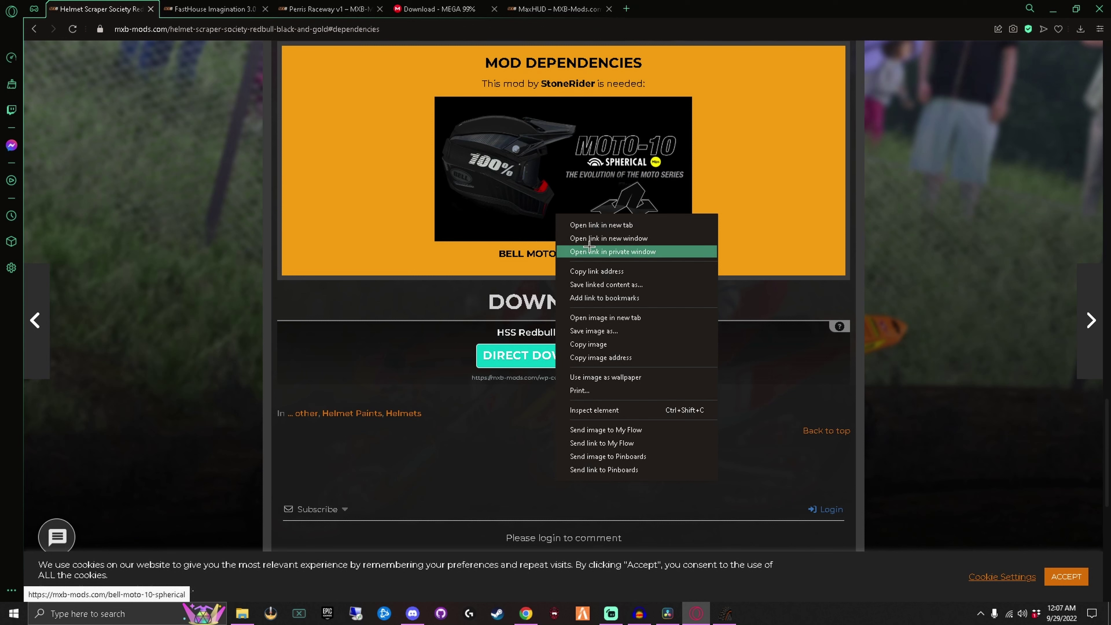
click(590, 225)
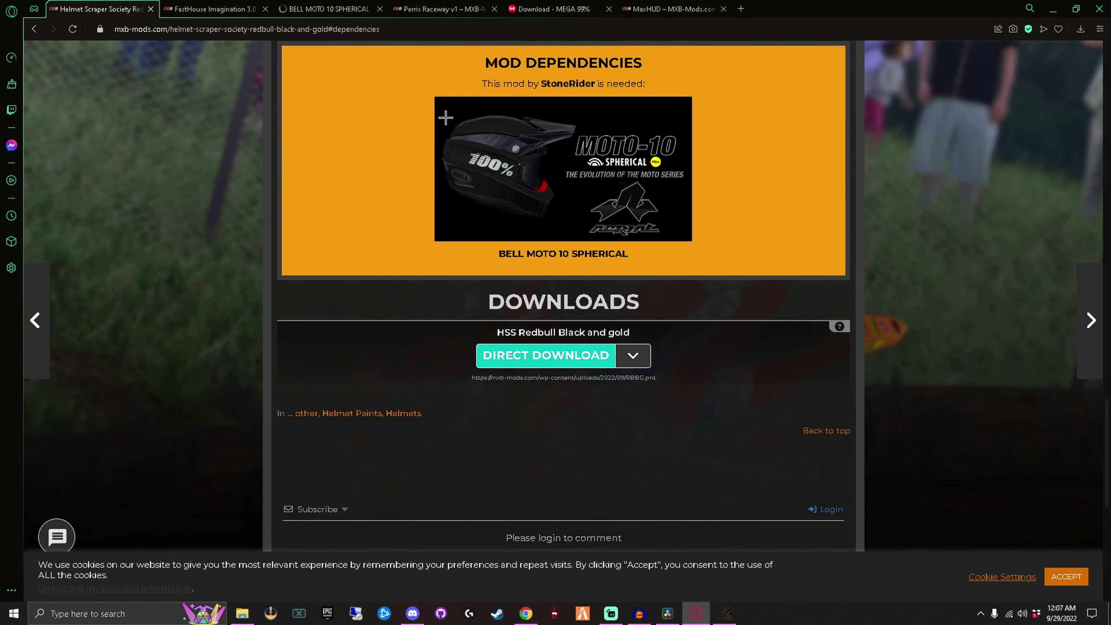
click(342, 8)
scroll(468, 231, down, 15)
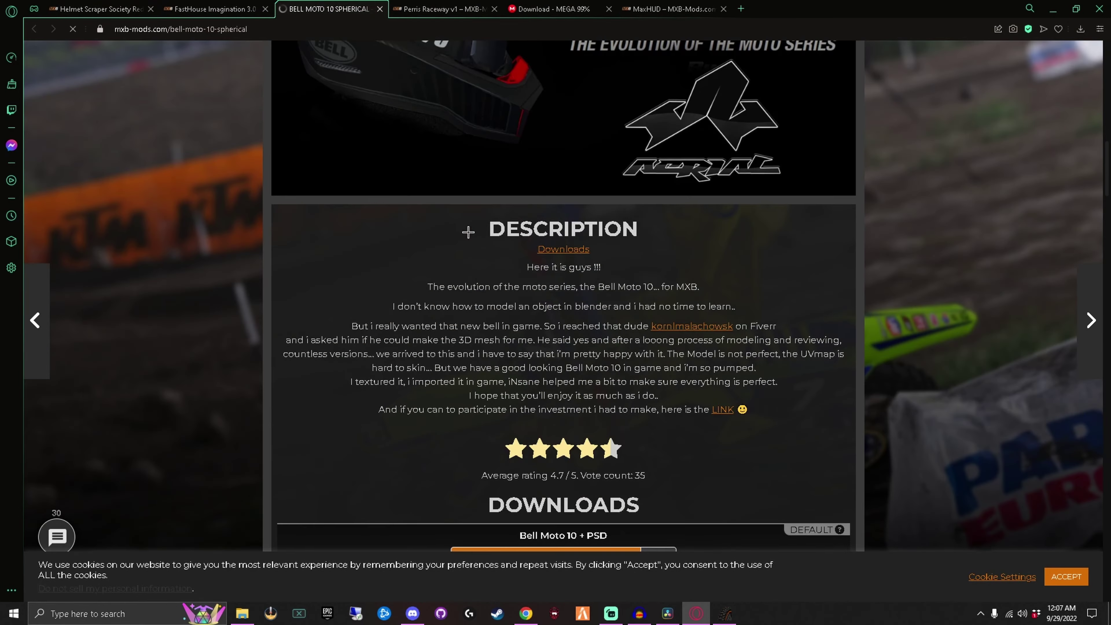
scroll(468, 231, up, 8)
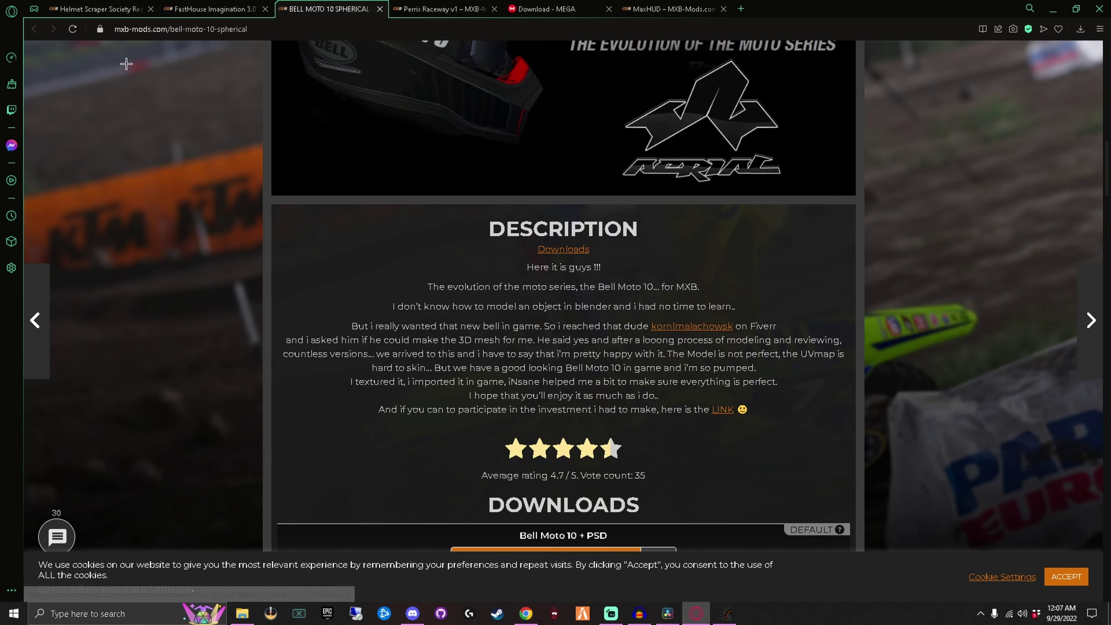
Switch to the FastHouse Imagination 3.0 Gear page and look over the gear preview
click(207, 8)
scroll(324, 130, down, 8)
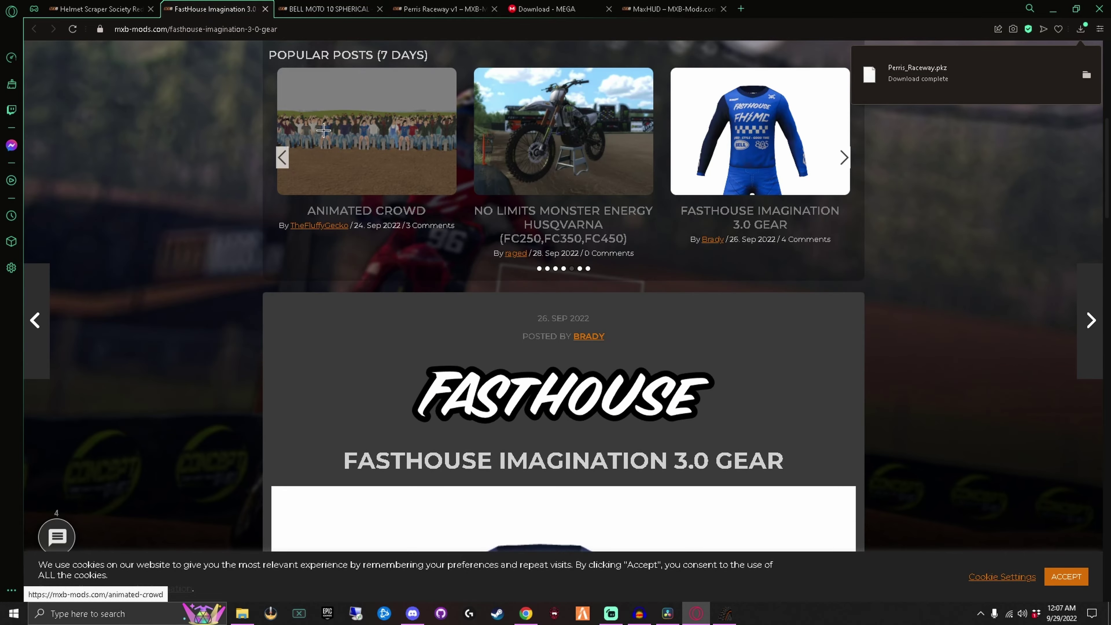
scroll(323, 130, down, 5)
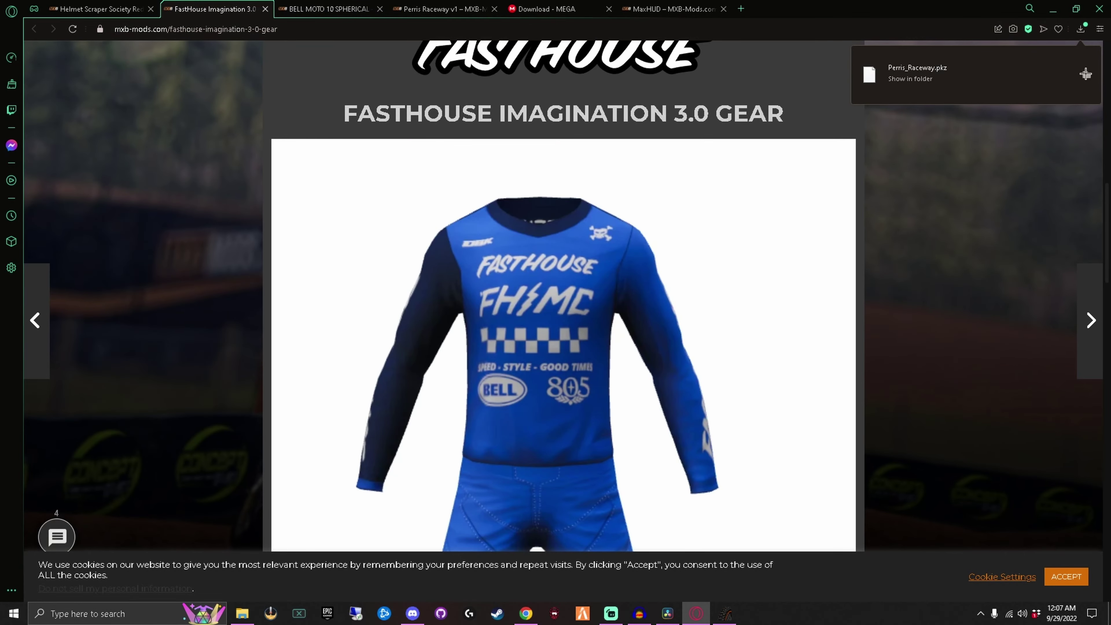
Show the downloaded Perris_Raceway.pkz in its folder and arrange that window beside the MX Bikes mods window, opened to tracks
click(1084, 74)
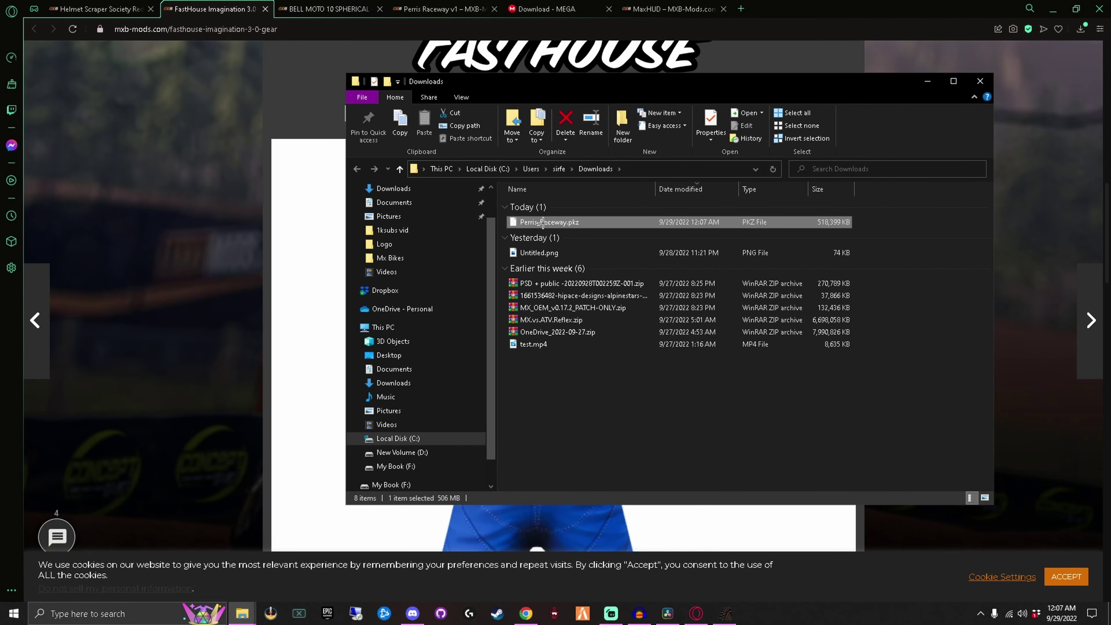
click(244, 613)
click(297, 551)
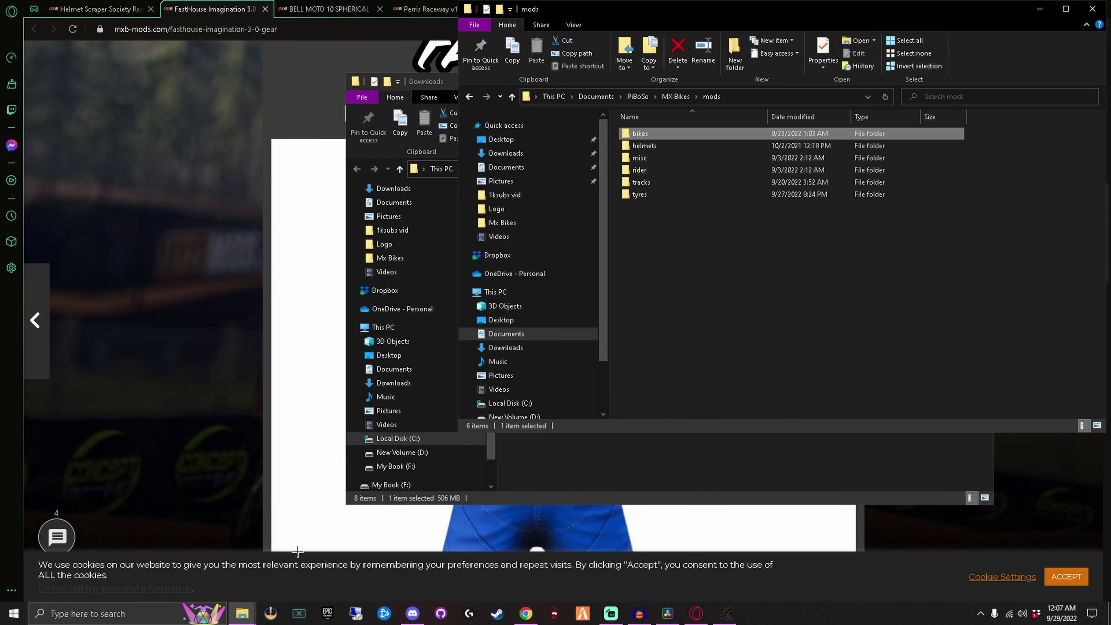
double_click(641, 182)
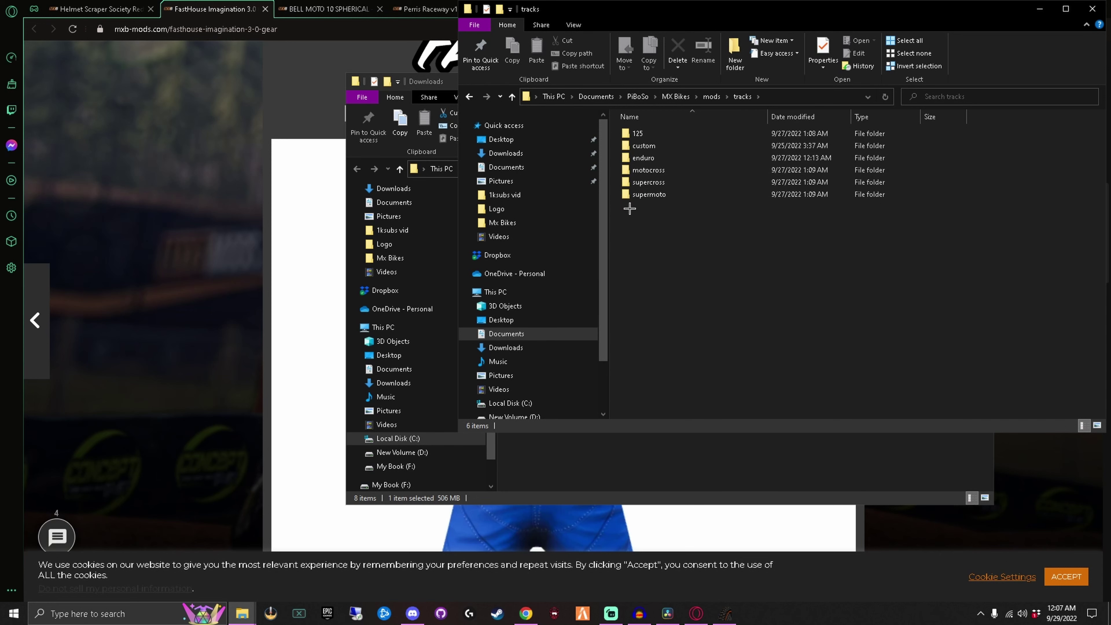
drag(613, 14, 732, 51)
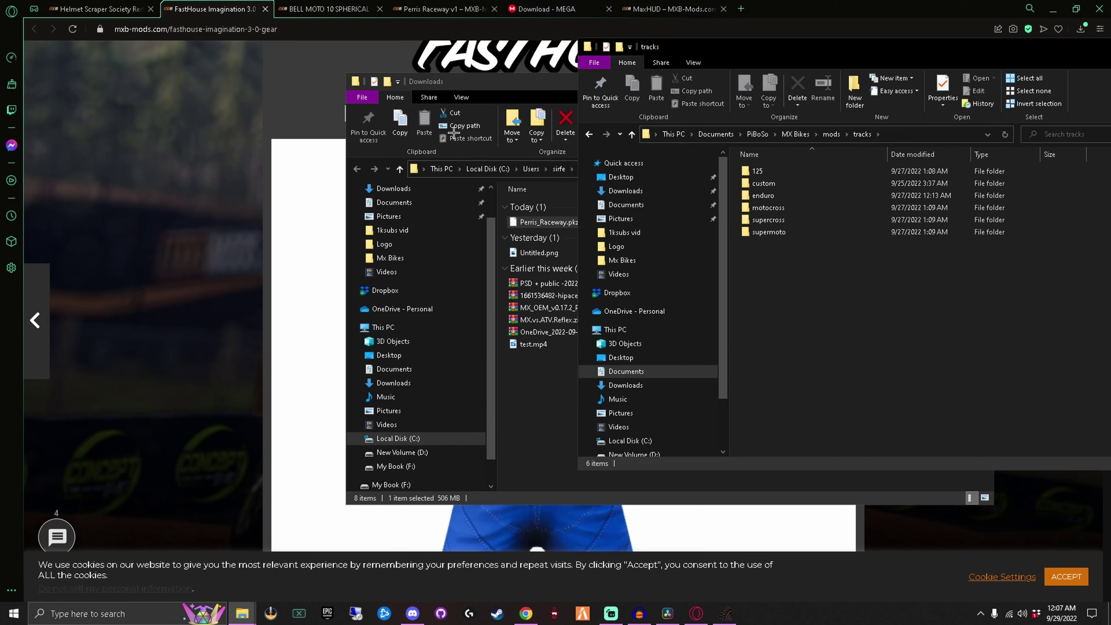
drag(530, 84, 273, 92)
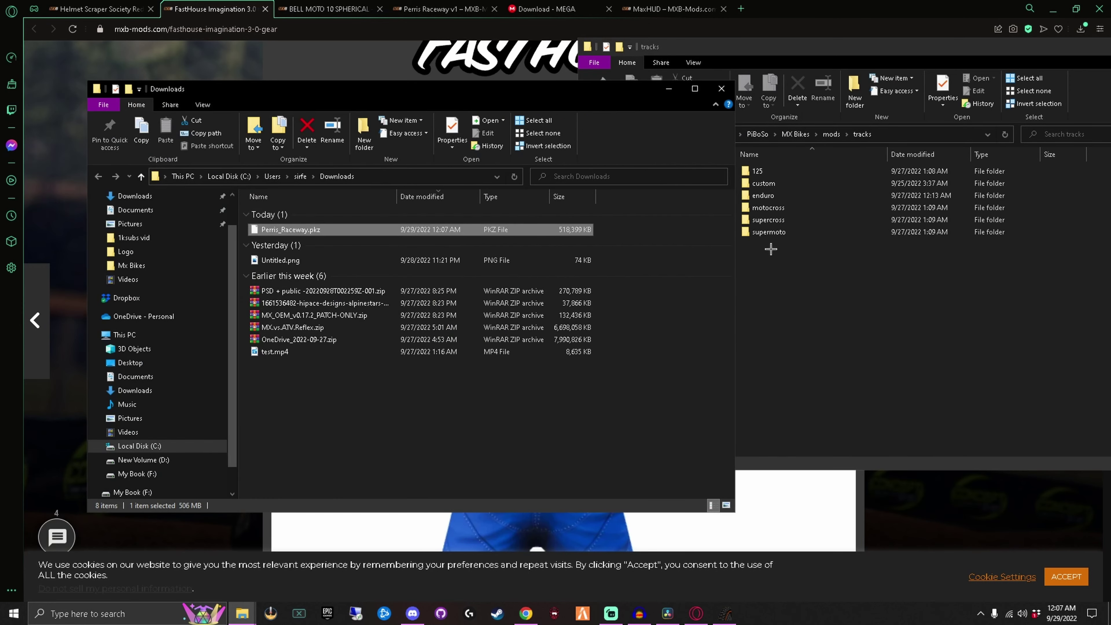
Move Perris_Raceway.pkz from Downloads into the 125 folder under tracks and close the Downloads window
double_click(757, 171)
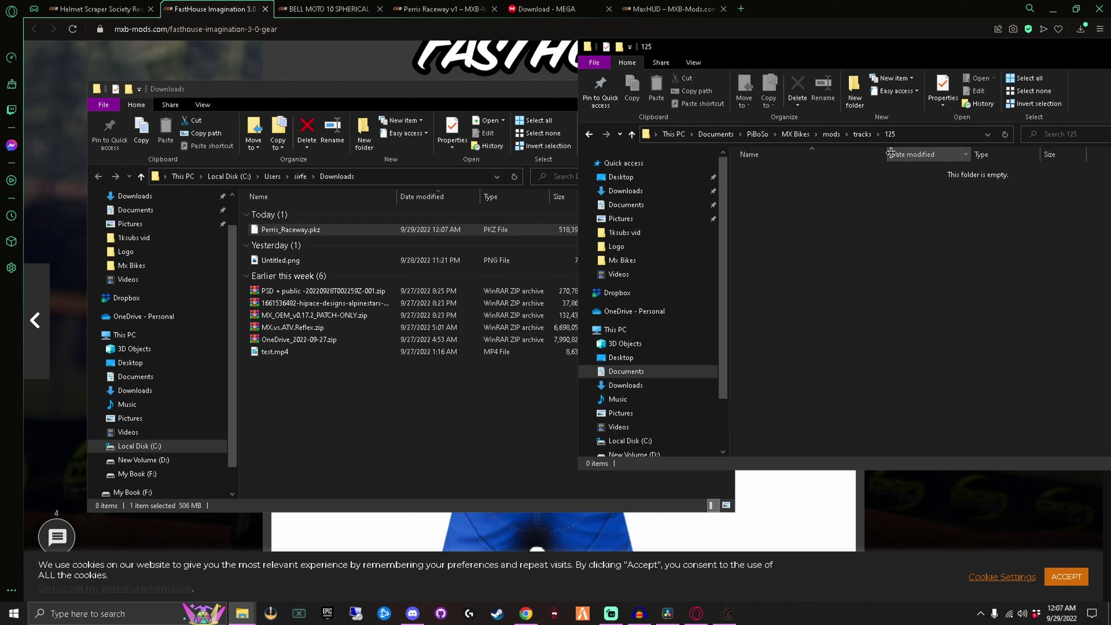
click(861, 134)
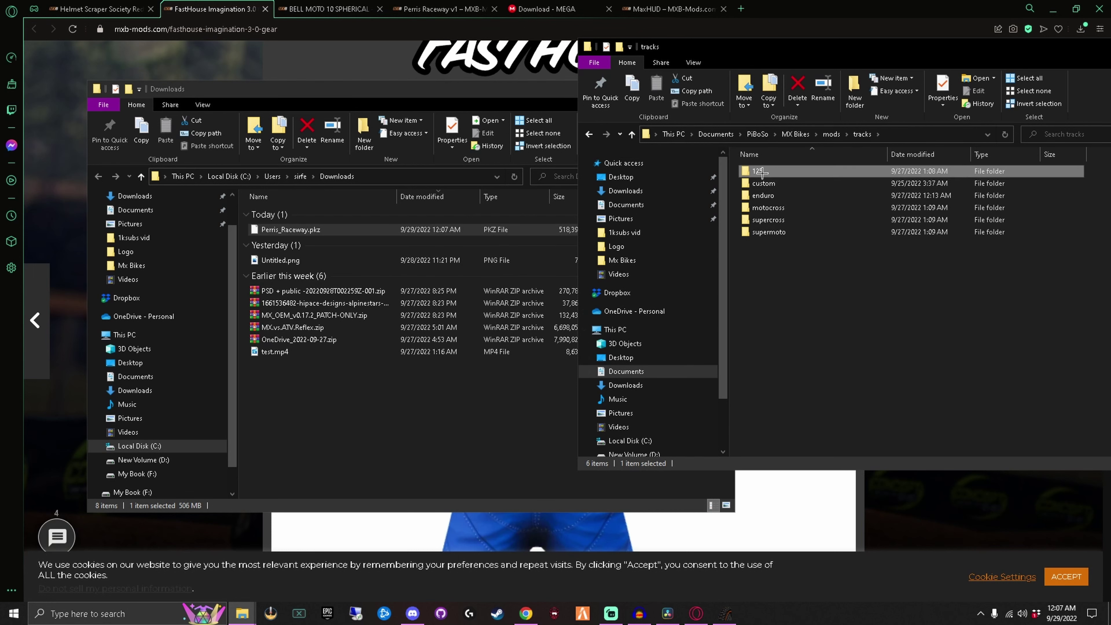
drag(290, 229, 932, 258)
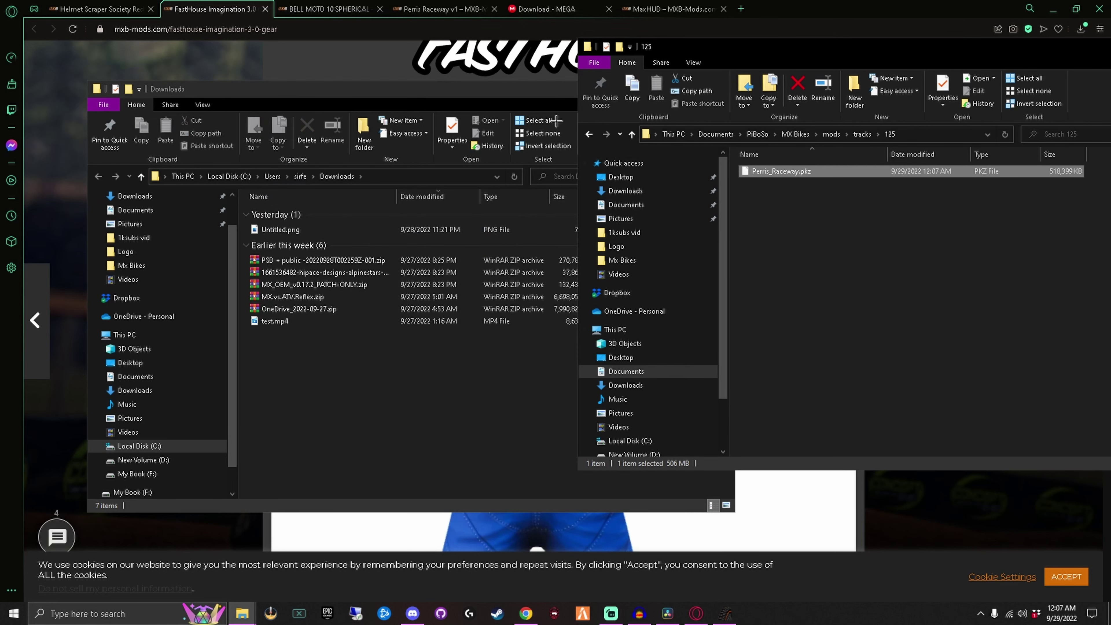
click(522, 101)
click(719, 90)
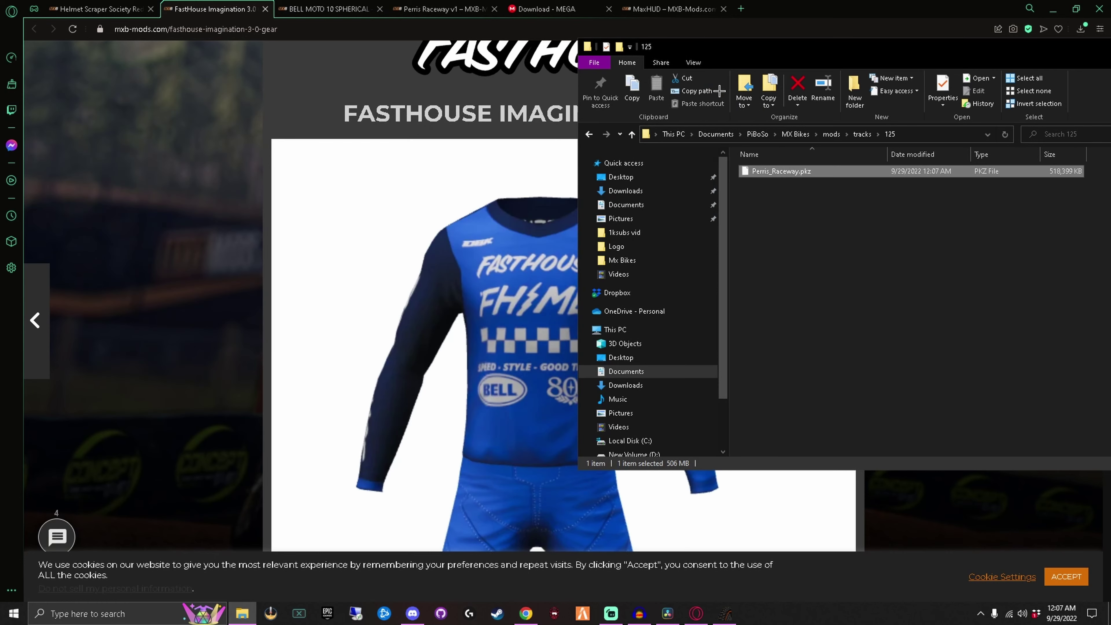
Go back to the tracks folder and open its custom subfolder to inspect the track files
click(859, 134)
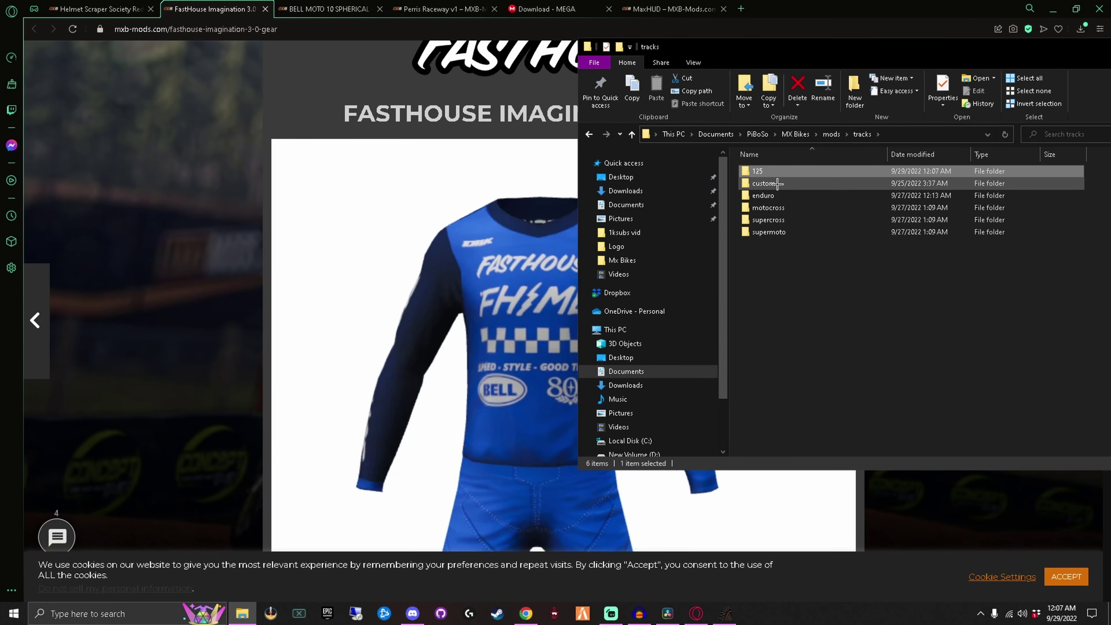
click(777, 183)
double_click(777, 183)
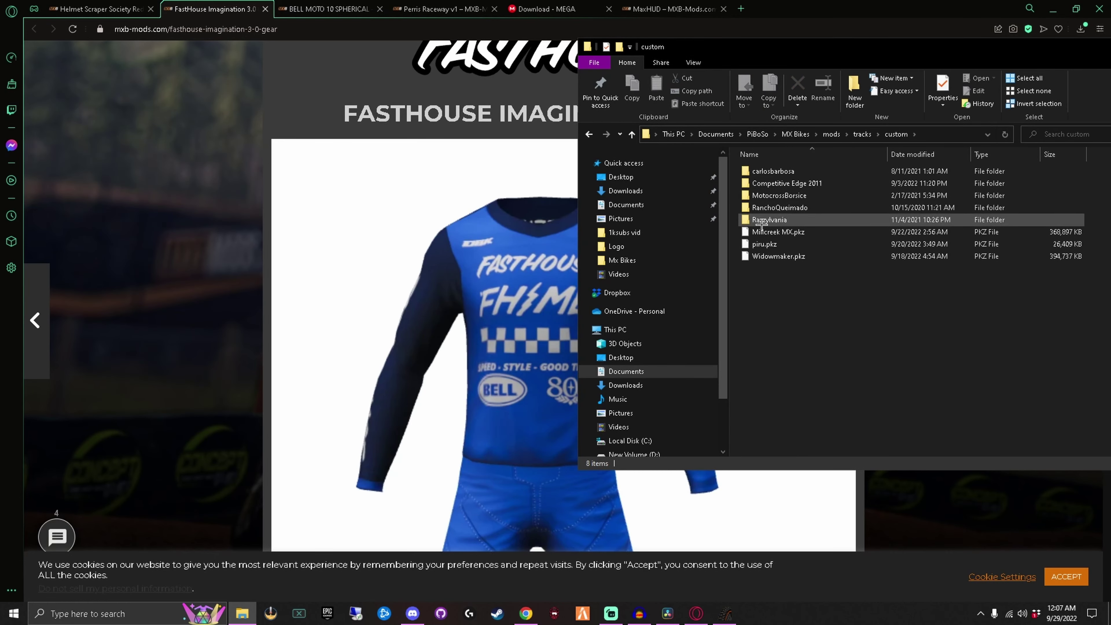
Inspect the files inside the carlosbarbosa track folder, and go back up to the tracks folder
double_click(773, 171)
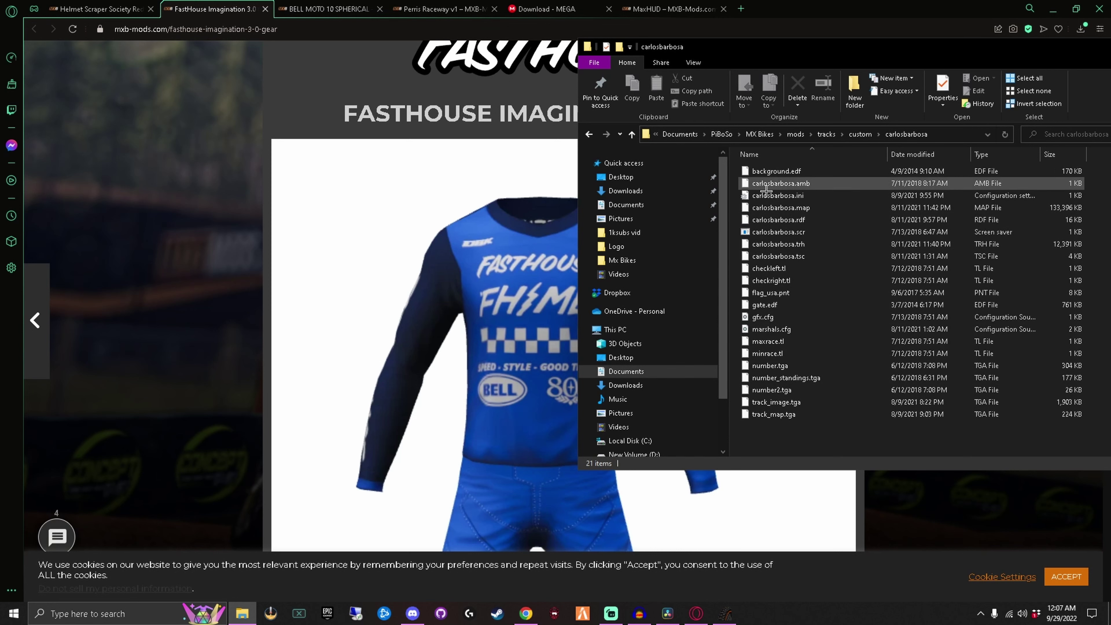
click(861, 134)
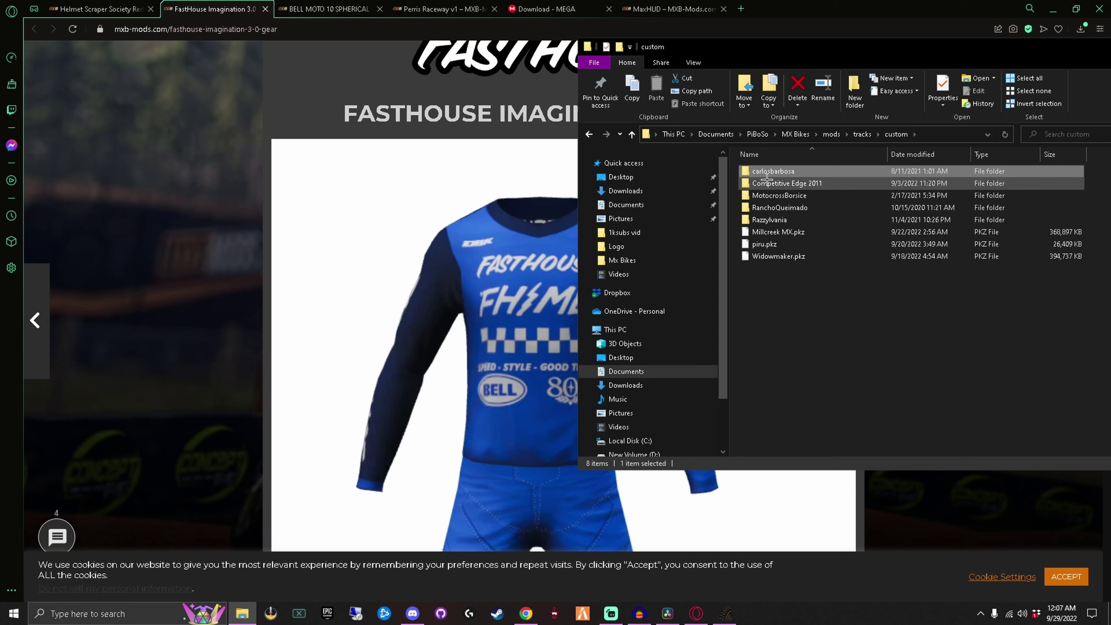
click(862, 134)
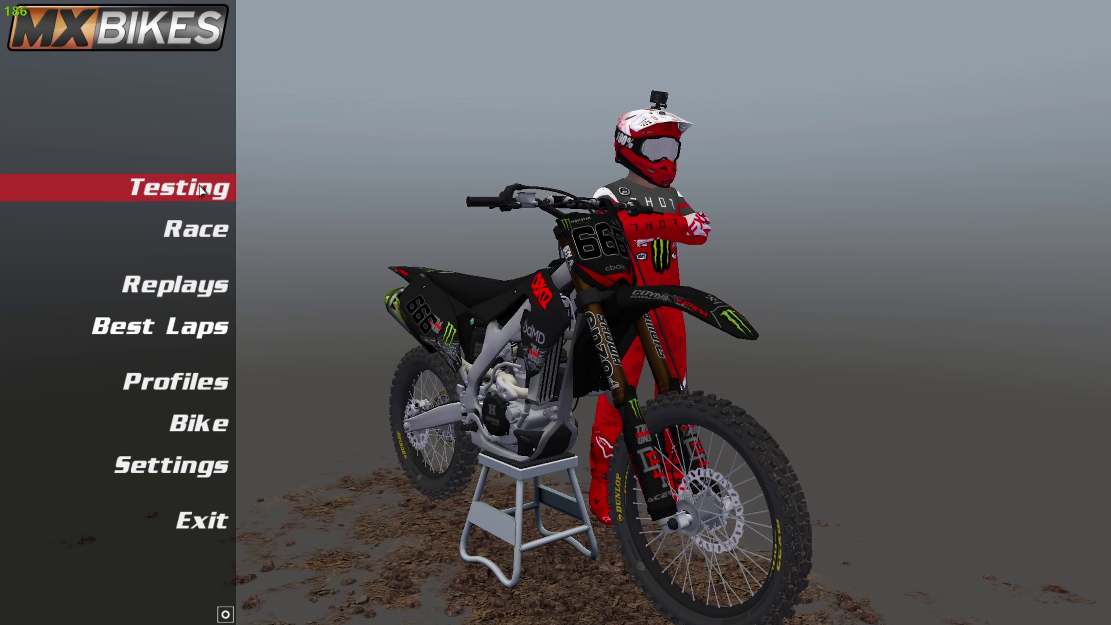
Switch to the MX Bikes game, open its testing setup and filter the tracks by the custom/ category
click(178, 186)
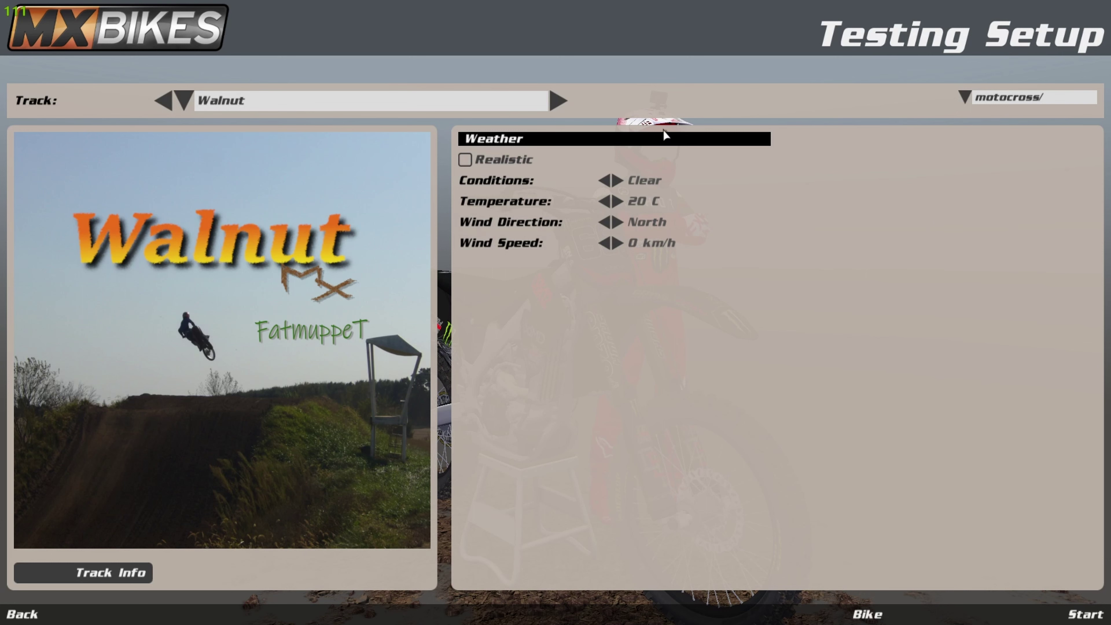
click(981, 97)
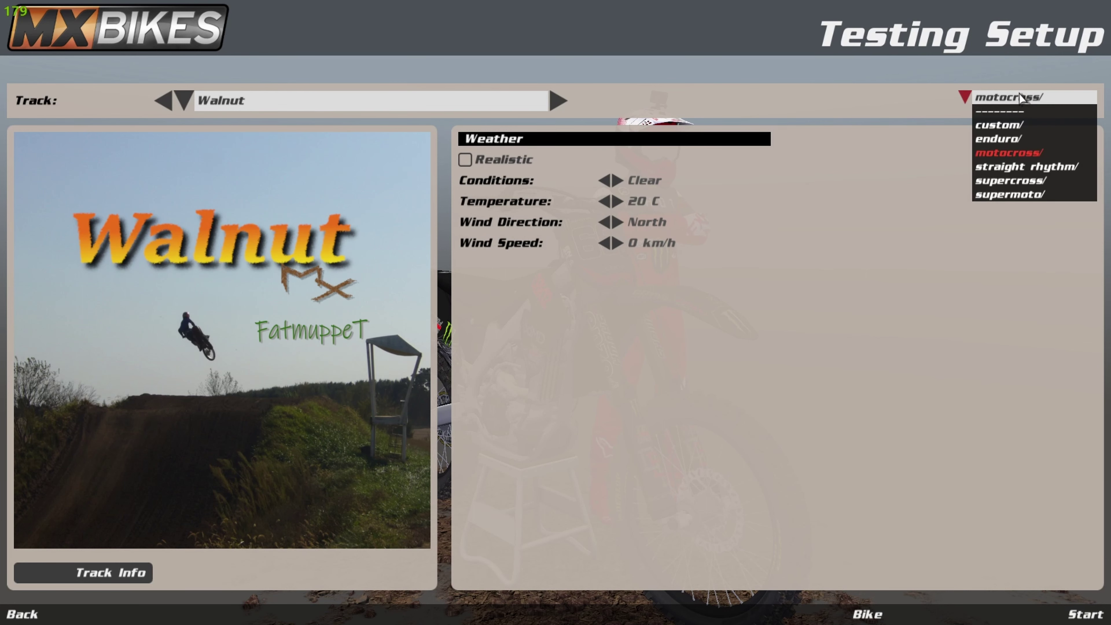
click(1005, 125)
click(997, 104)
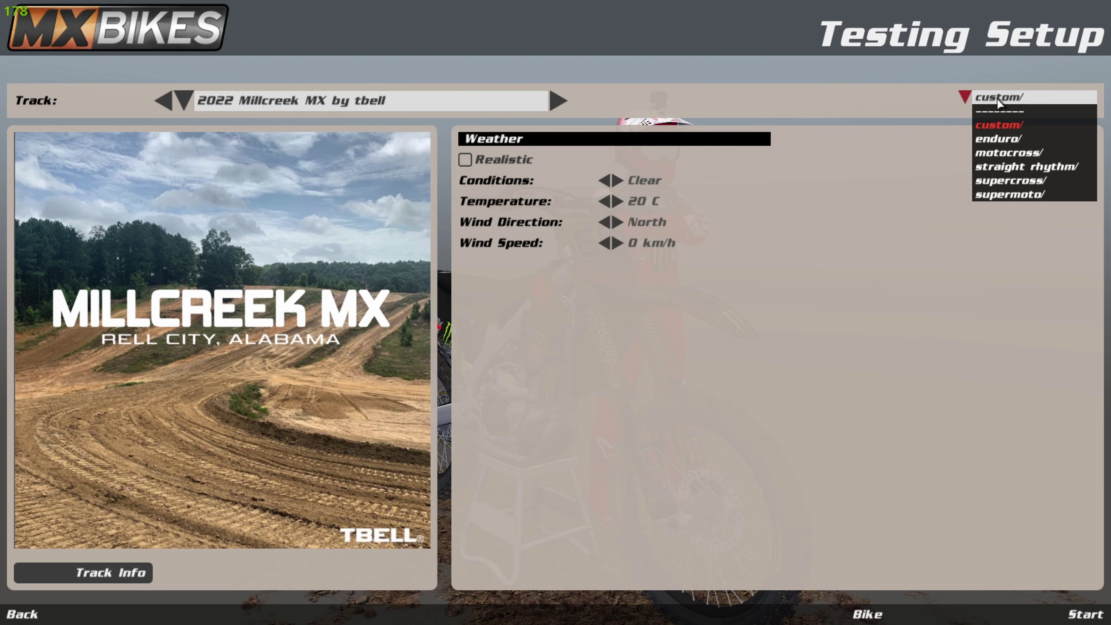
Filter the tracks by the enduro/ category and look through the list of enduro tracks
click(1002, 114)
click(1001, 116)
click(1001, 139)
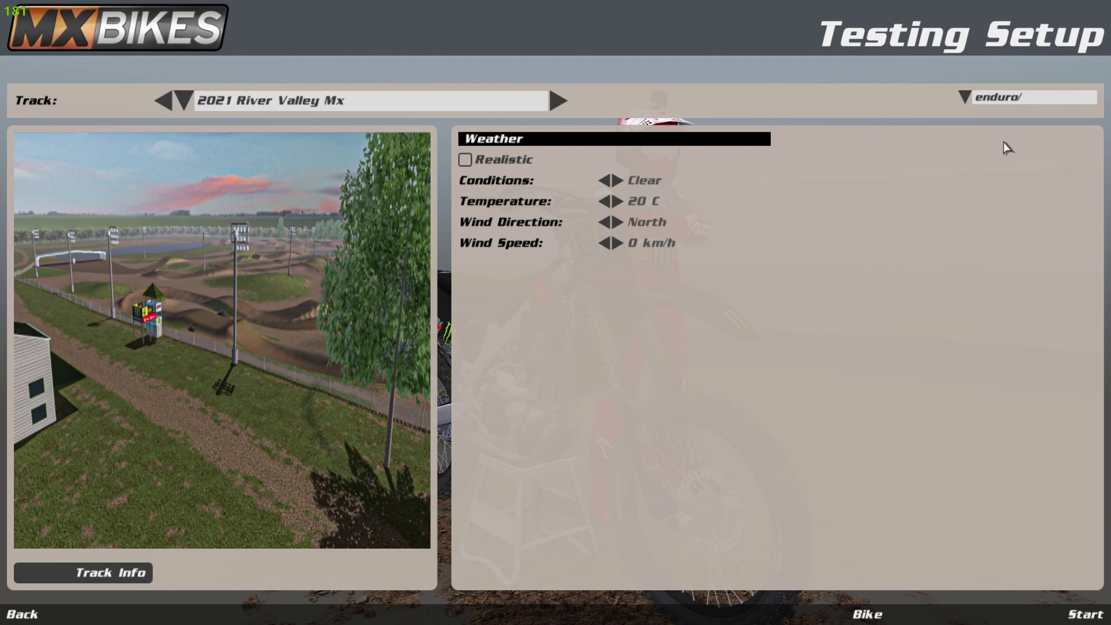
click(299, 109)
scroll(292, 473, down, 1)
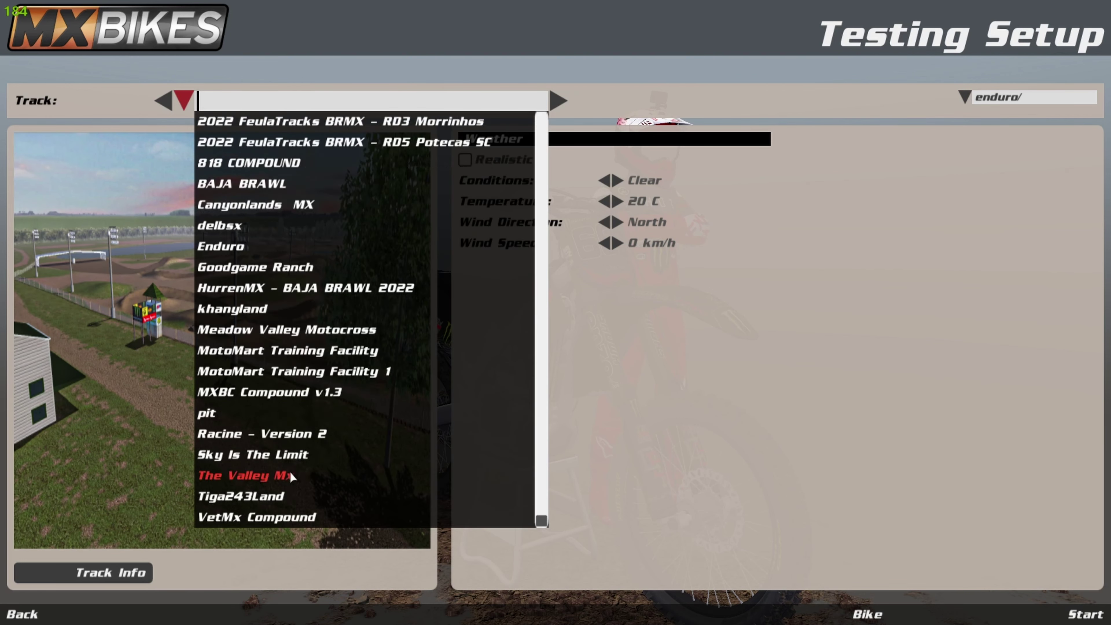
scroll(293, 477, up, 1)
click(1045, 99)
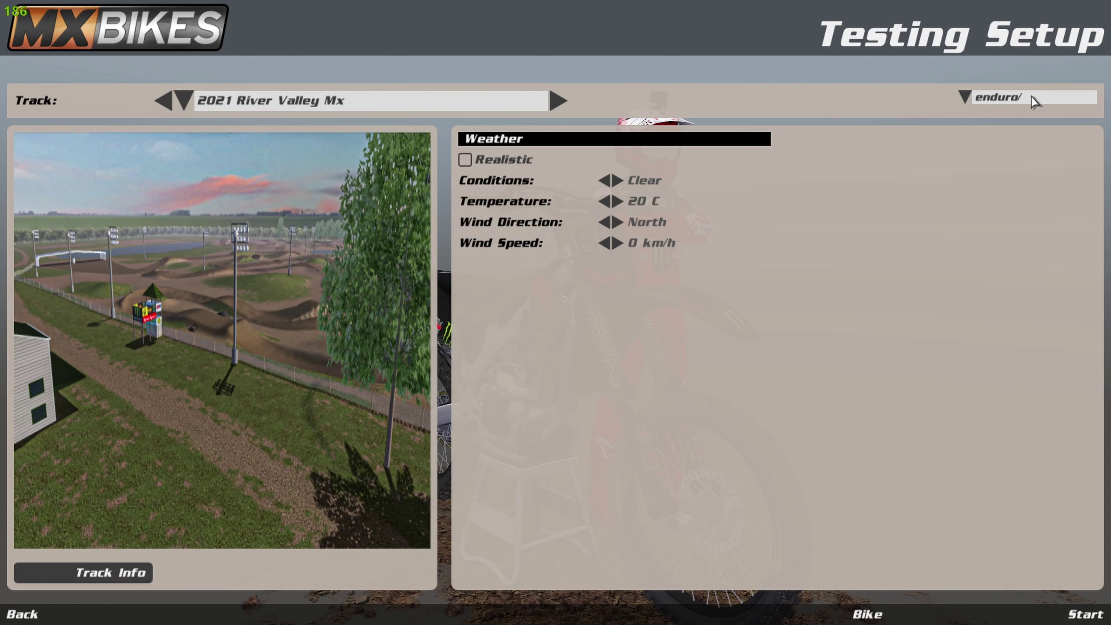
click(1034, 98)
click(990, 97)
click(1015, 99)
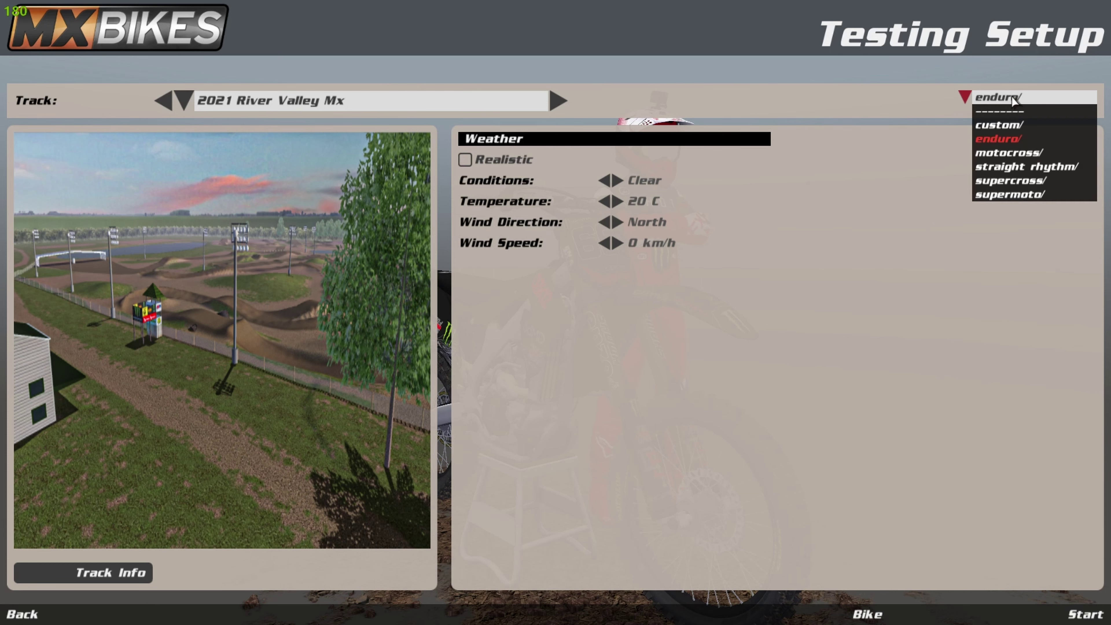
Filter the tracks by the motocross/ category and look through the list of motocross tracks
click(1012, 153)
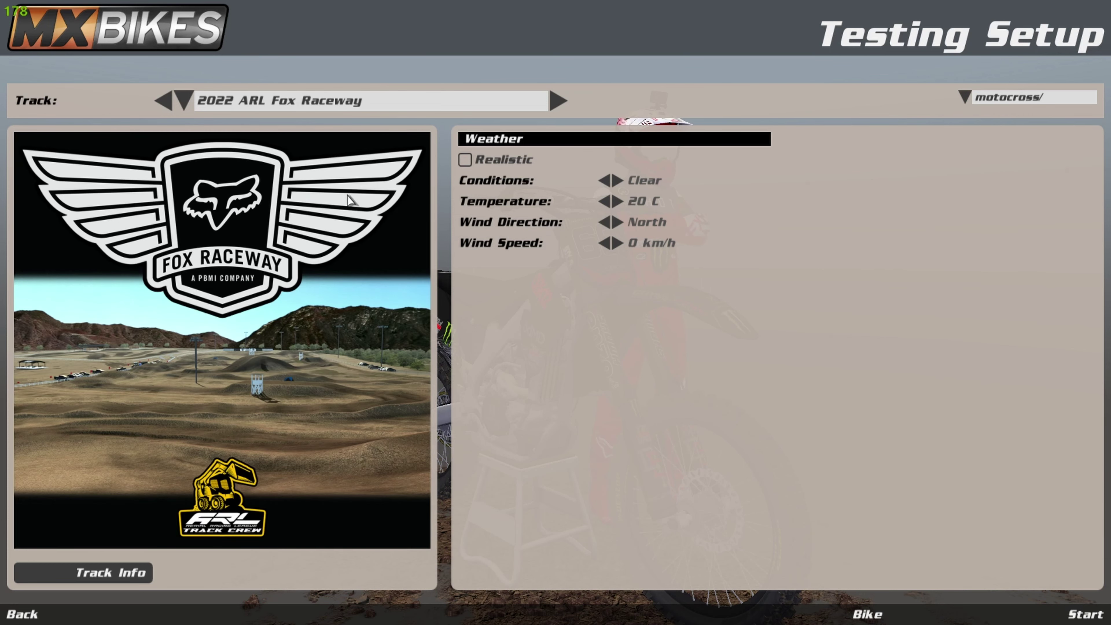
click(339, 101)
scroll(374, 383, down, 5)
scroll(401, 367, up, 2)
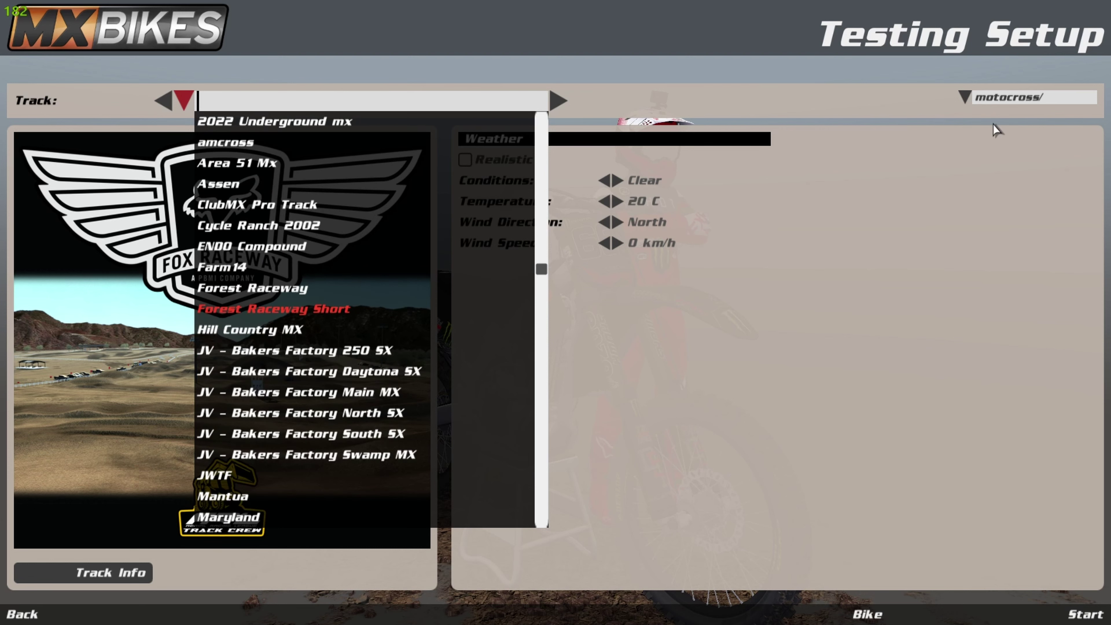
click(1019, 95)
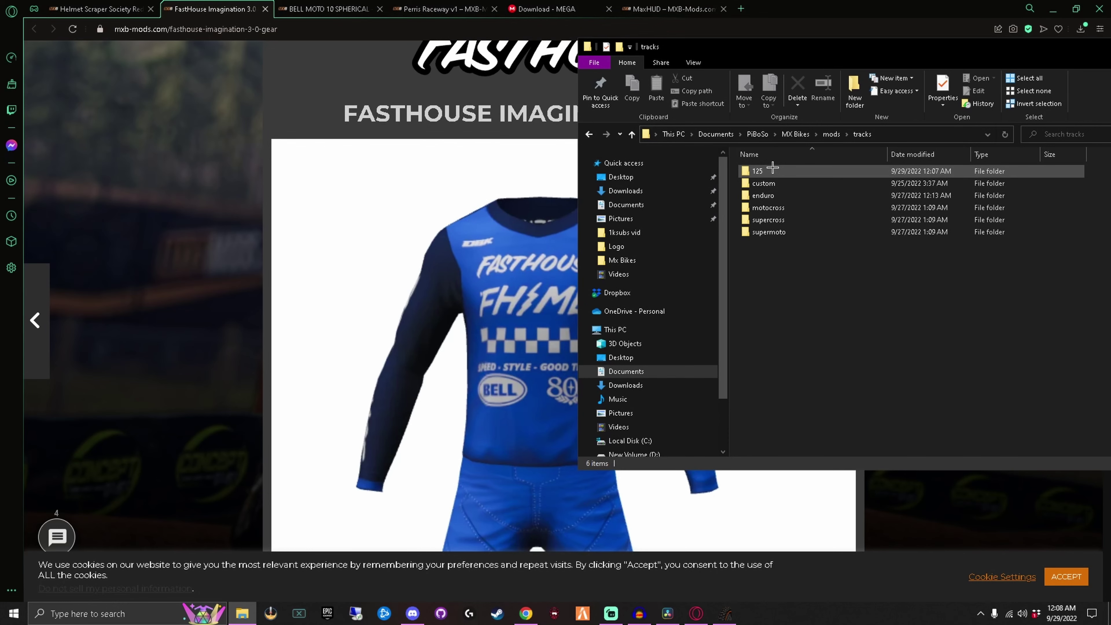
Switch back to the mods folder window and move Perris_Raceway.pkz from the 125 folder into the custom folder under tracks
double_click(774, 166)
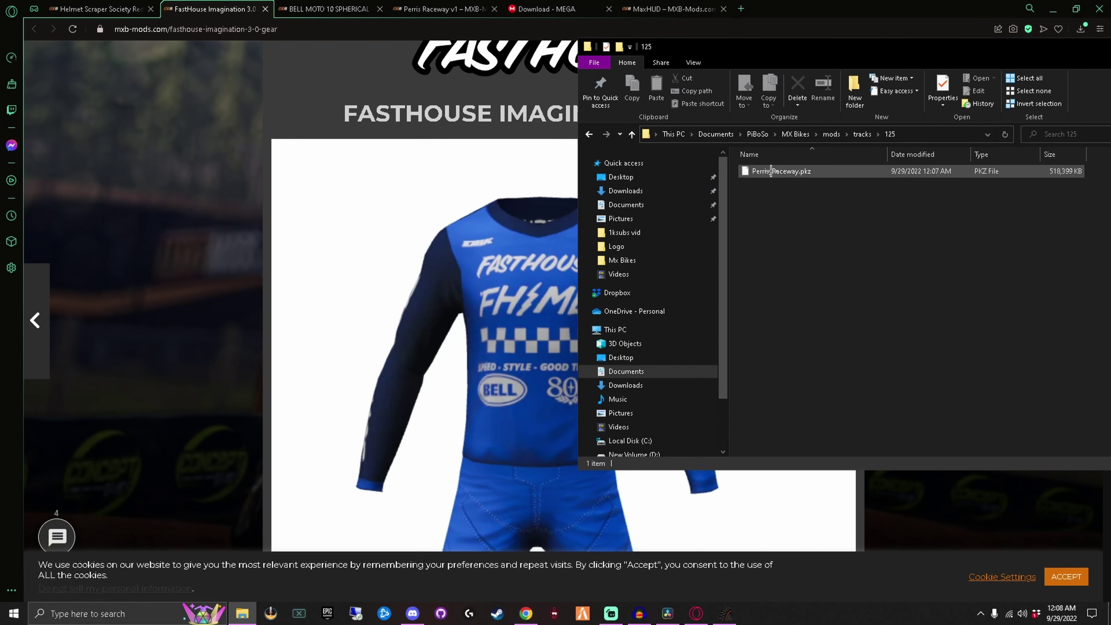
drag(770, 171, 861, 134)
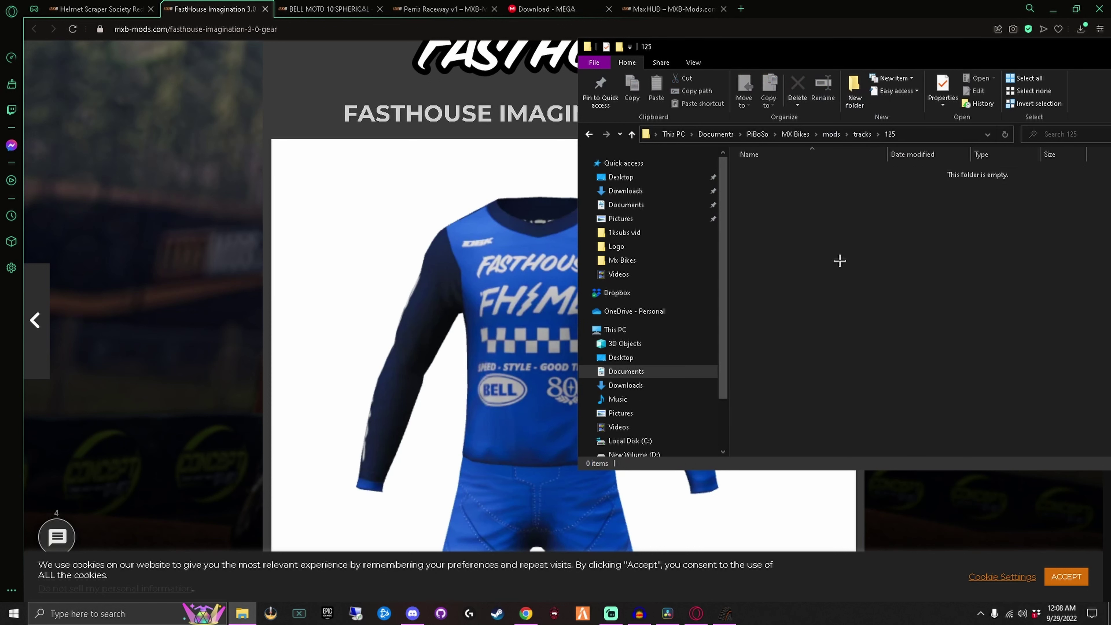
click(860, 134)
drag(769, 245, 770, 183)
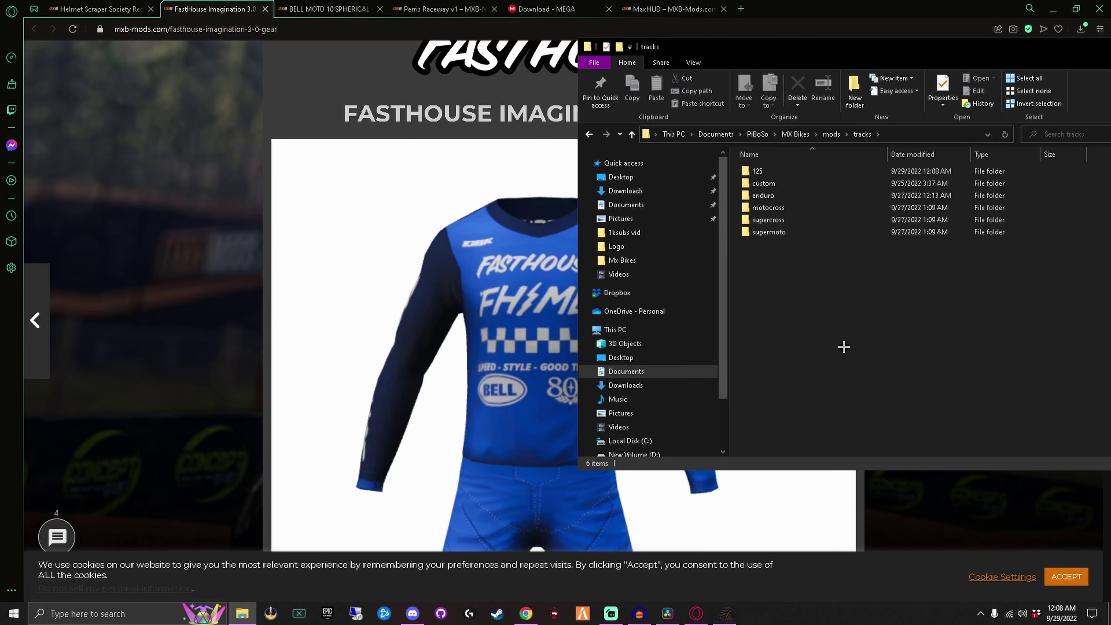
Open the Google Drive link on the FastHouse Imagination 3.0 Gear page and download all files of the FastHouse 3.0 folder
click(175, 293)
scroll(184, 290, down, 5)
scroll(184, 290, down, 5)
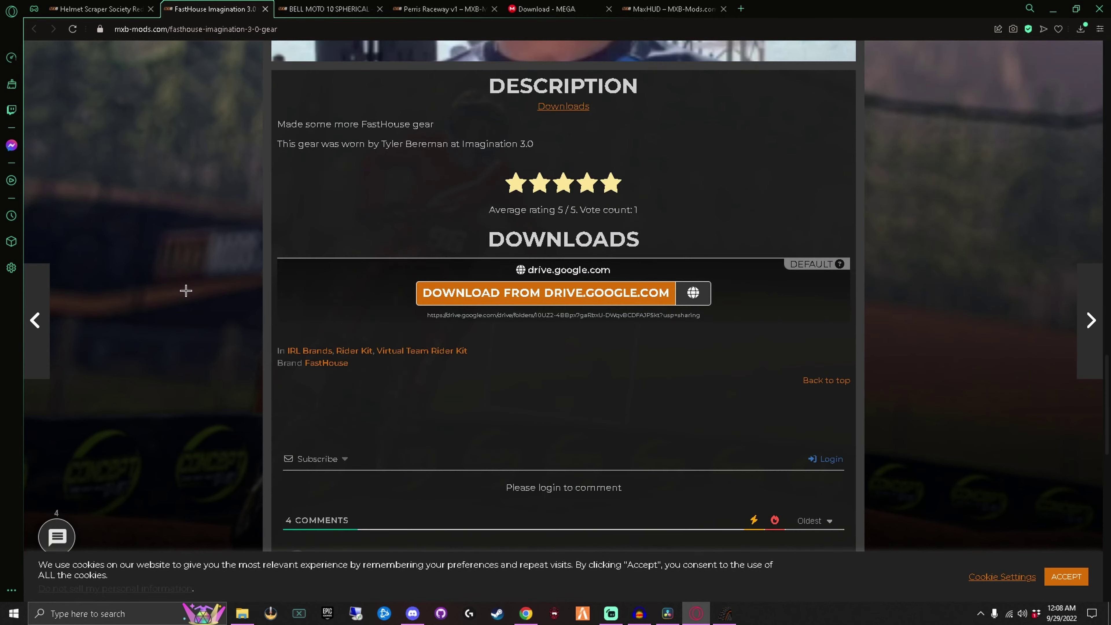
click(542, 291)
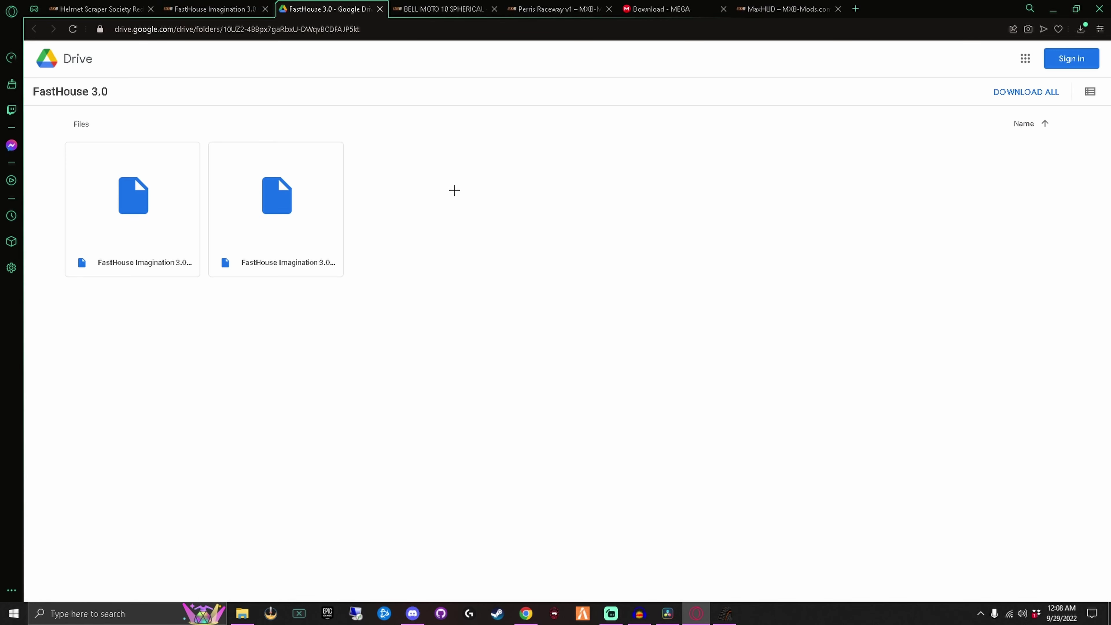
click(1022, 91)
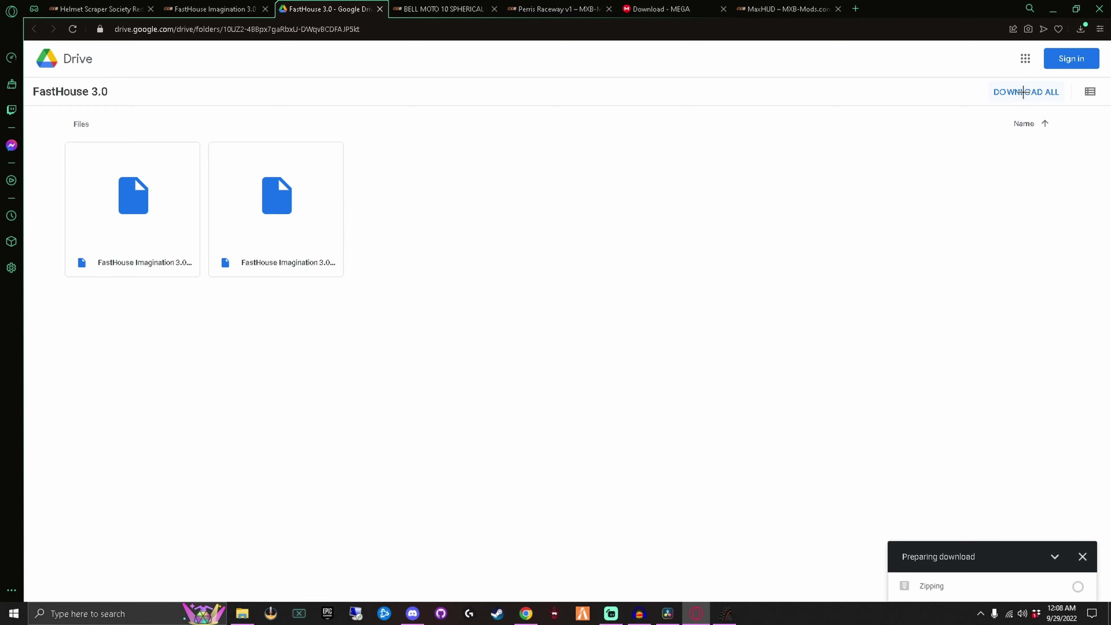
Open the MEGA download page for the Bell Moto 10 helmet from its mod page and close the Perris Raceway page
click(457, 8)
scroll(411, 151, down, 5)
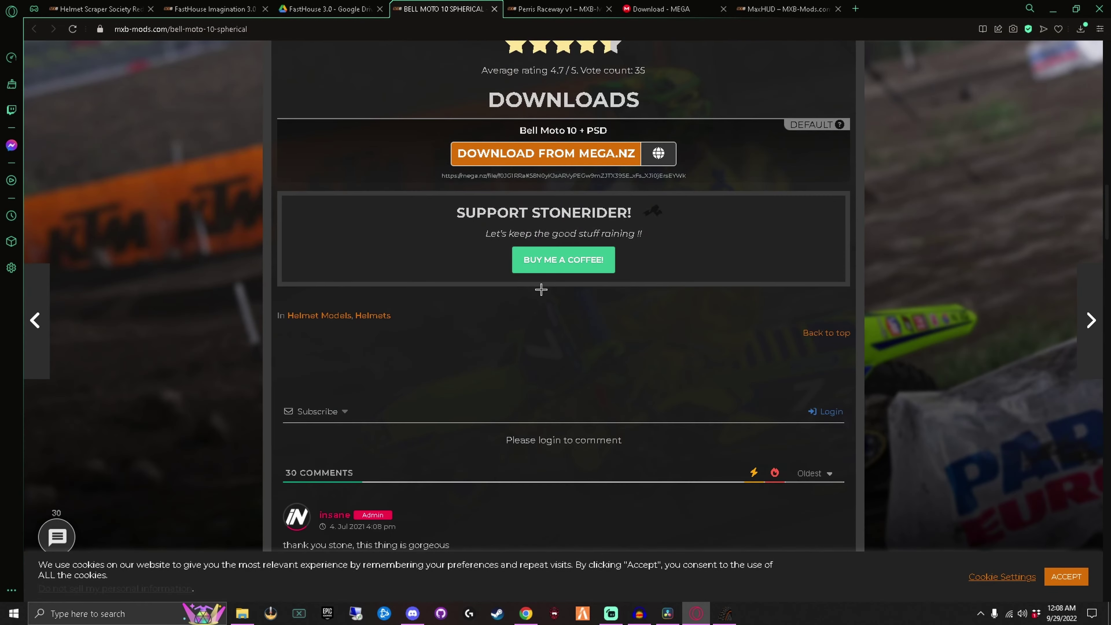
click(550, 163)
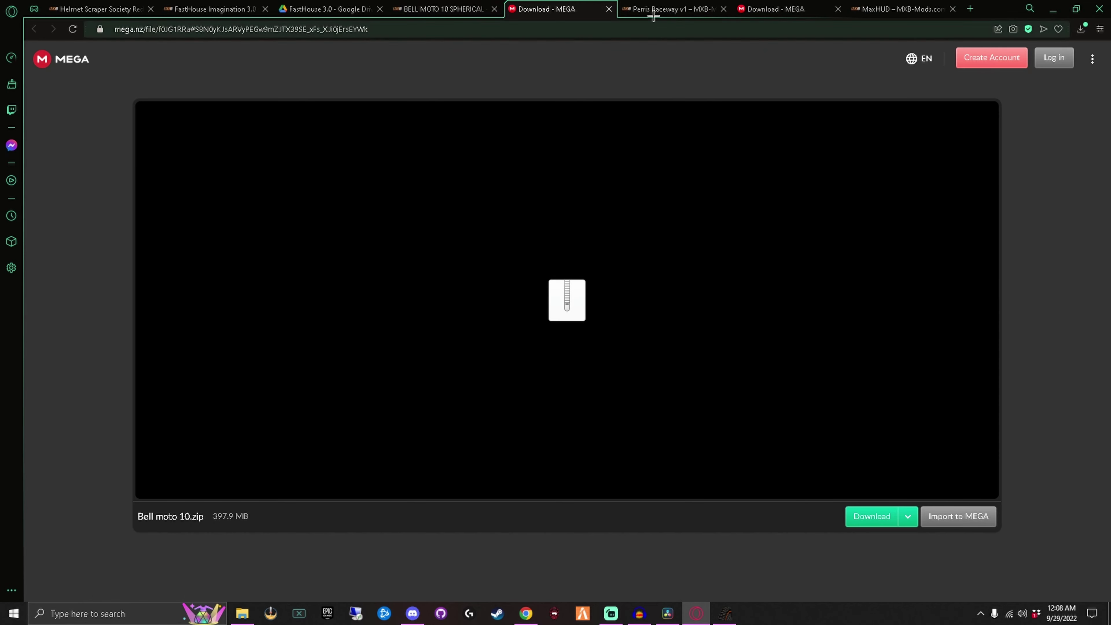
click(725, 8)
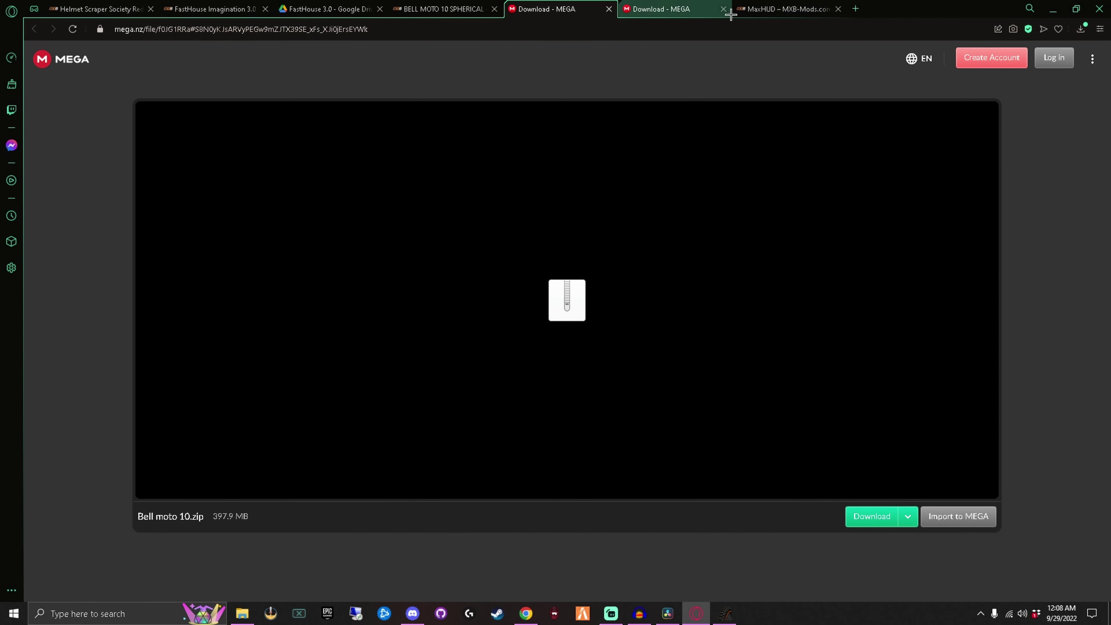
Open the downloaded FastHouse 3.0 zip archive and bring up the rider folder inside mods beside it
click(1078, 30)
click(971, 105)
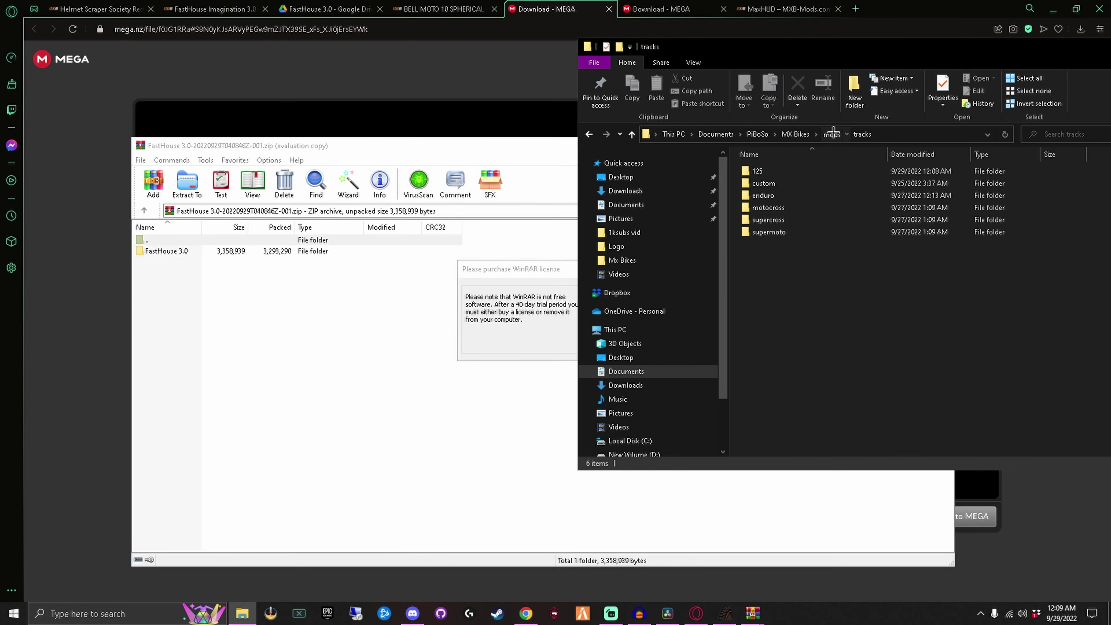
key(BackSpace)
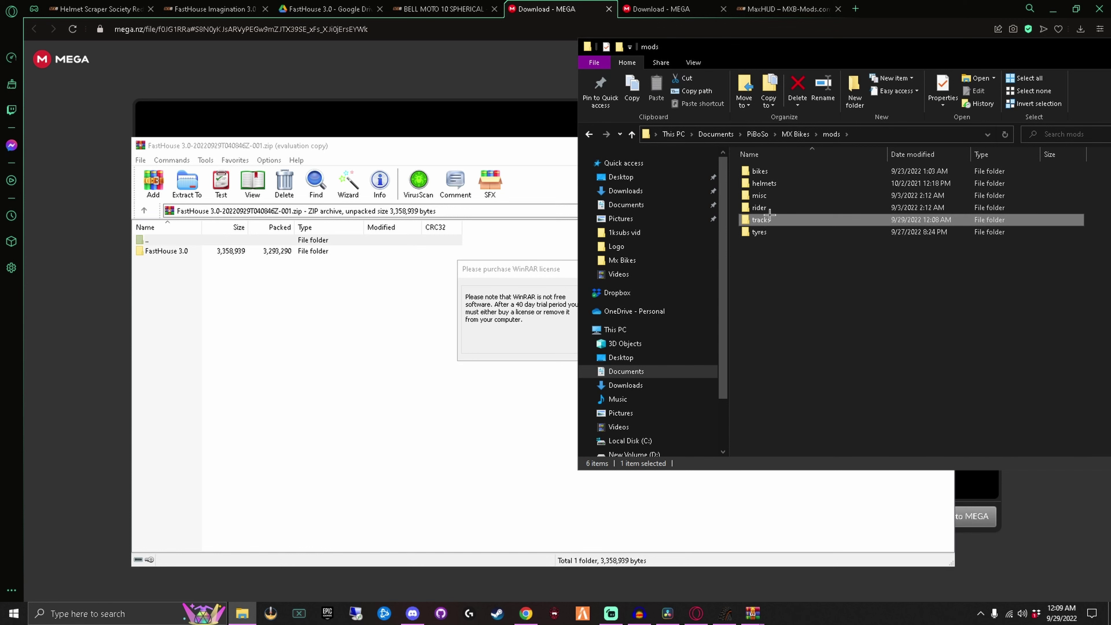
double_click(761, 208)
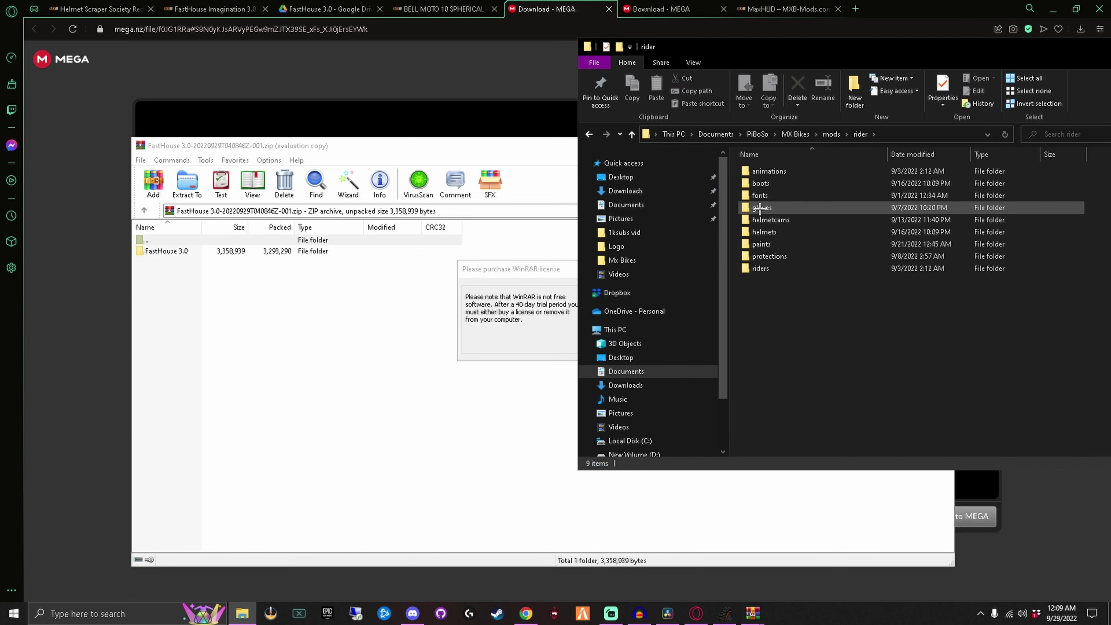
Delete all the glove .pnt files from the gloves folder under rider and return to the rider folder
double_click(760, 208)
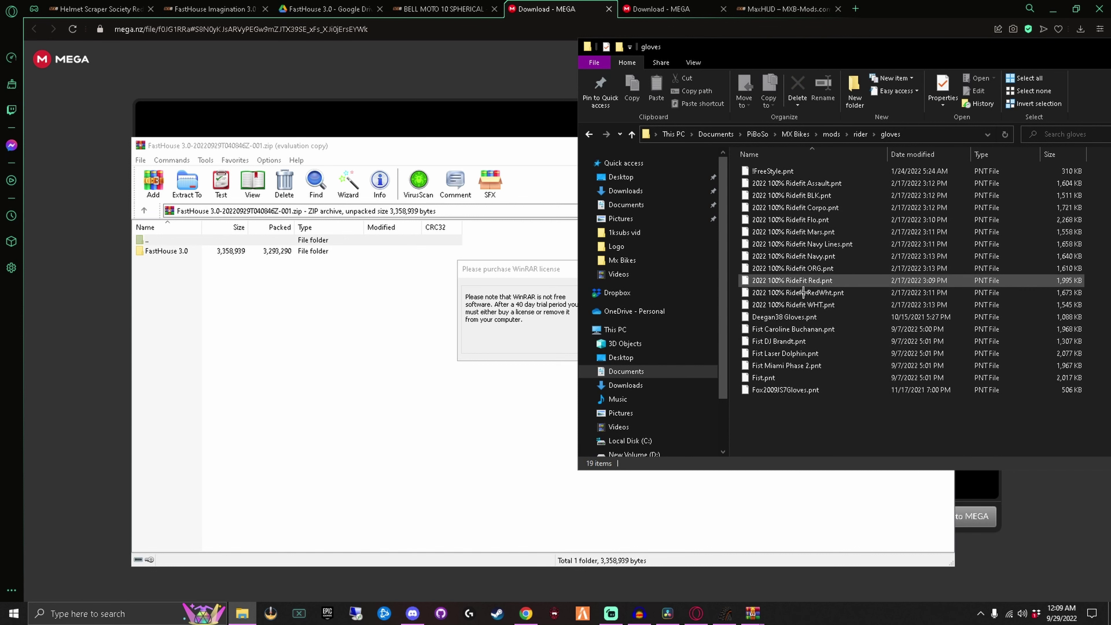
click(860, 134)
click(616, 321)
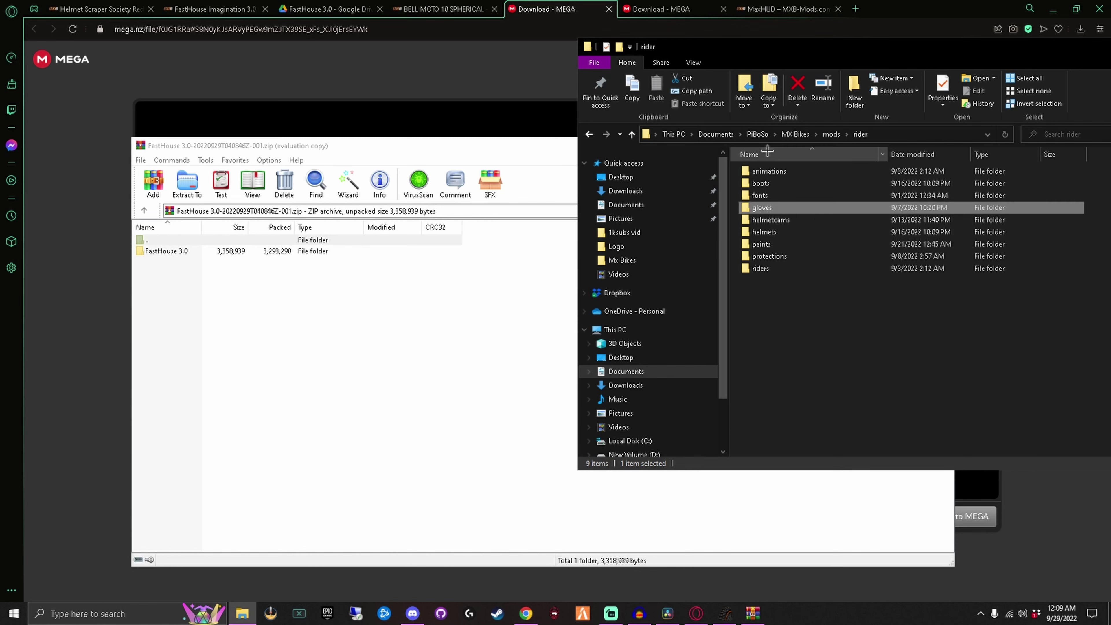
double_click(762, 207)
drag(768, 429, 815, 172)
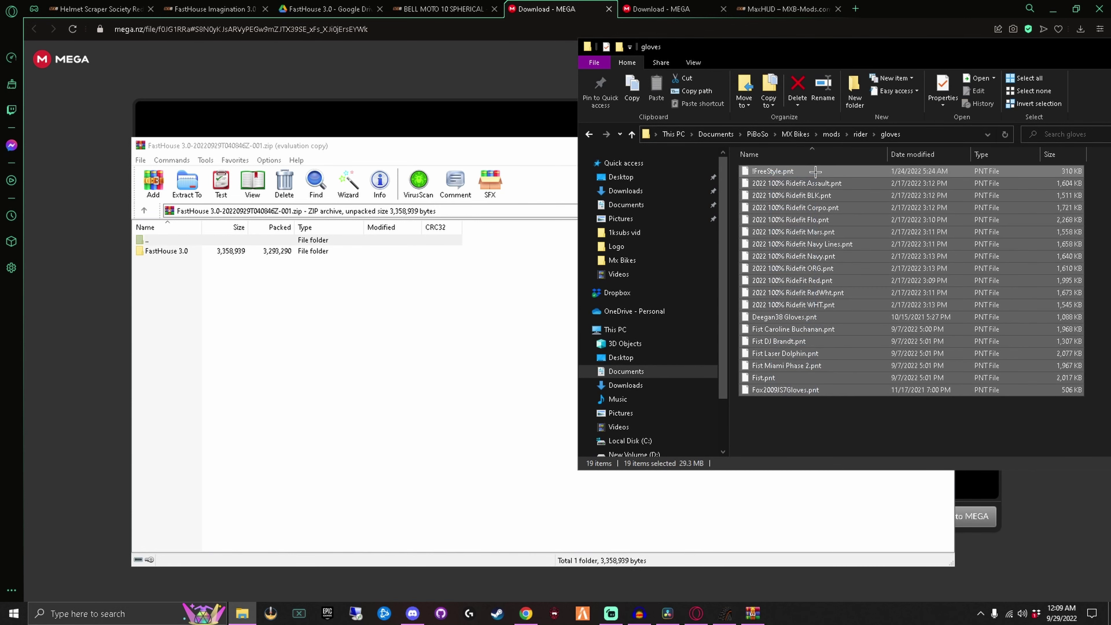
key(Delete)
click(858, 135)
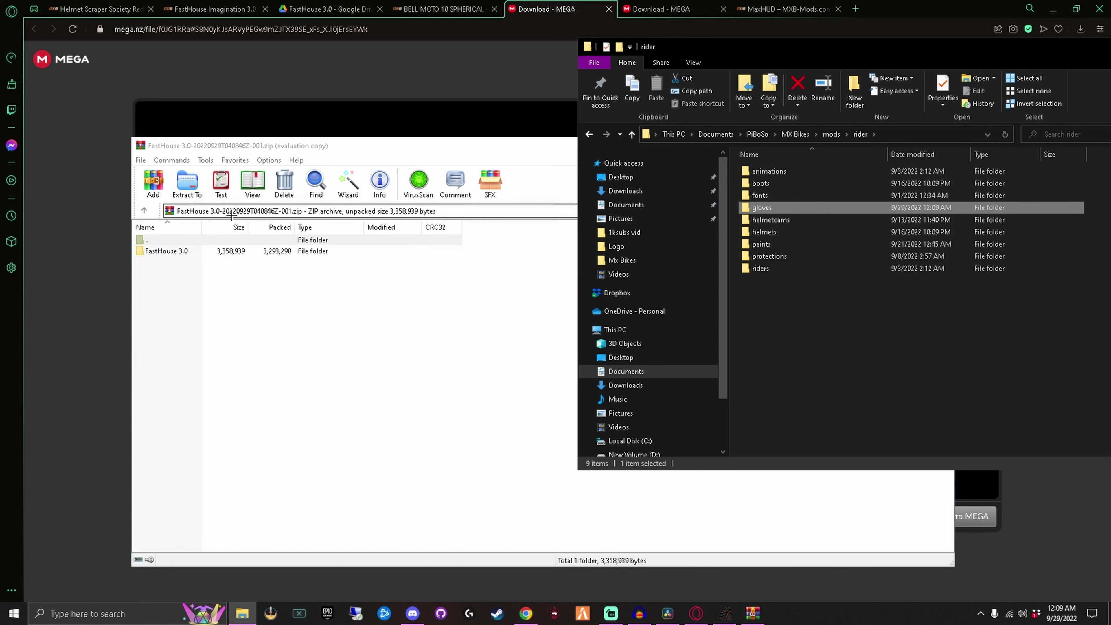
Extract both FastHouse Imagination 3.0 .pnt files from the archive's FastHouse 3.0 folder into rider > riders > default_mx > paints
double_click(187, 251)
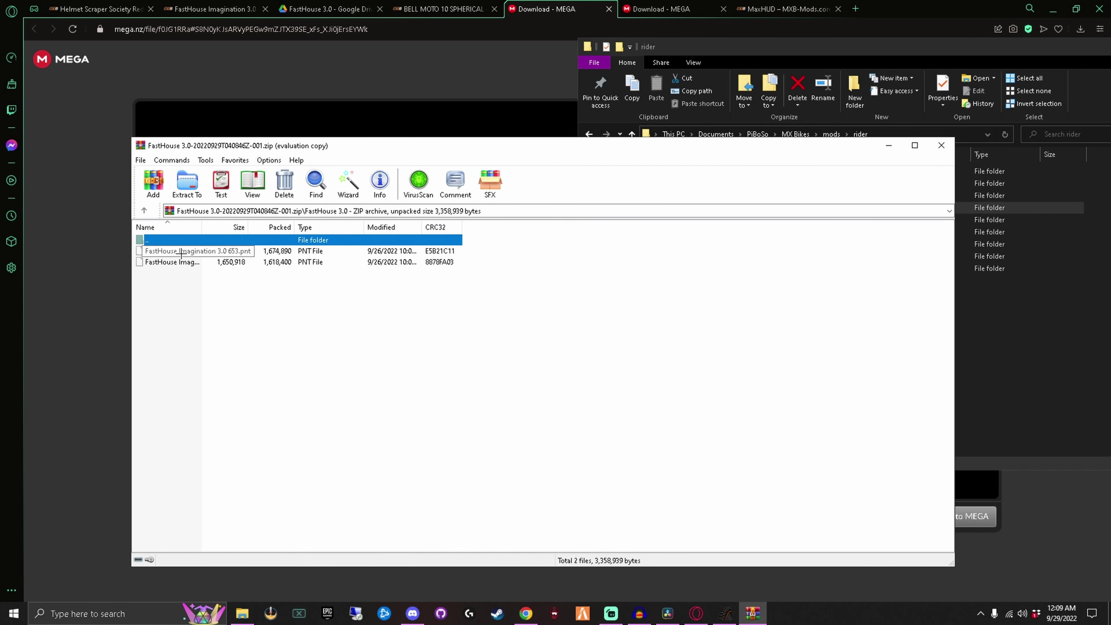
key(alt+Tab)
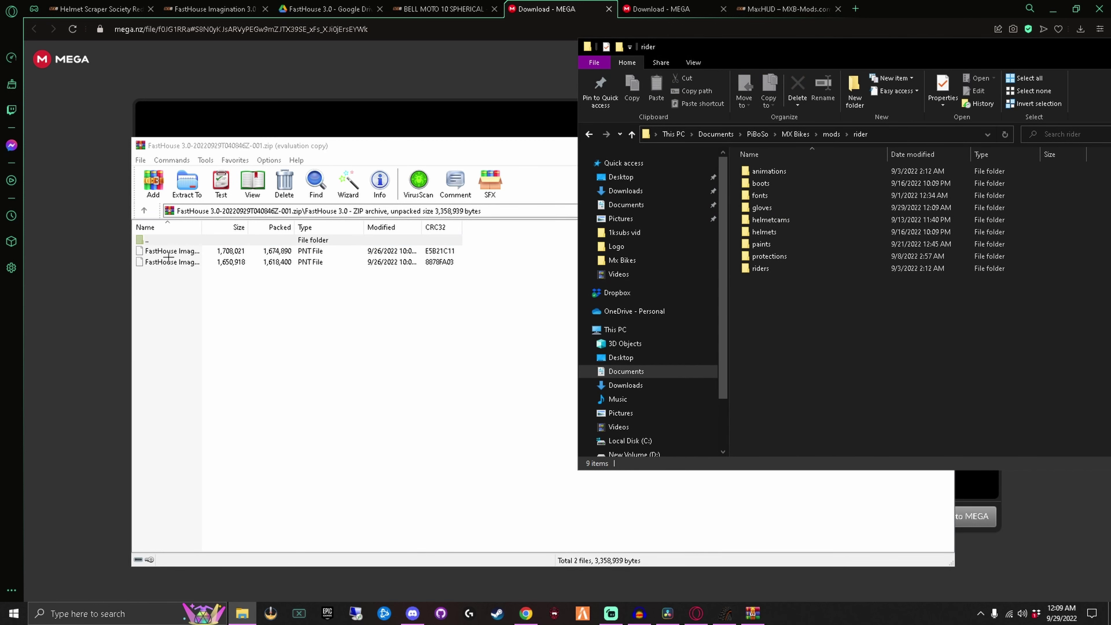
double_click(759, 268)
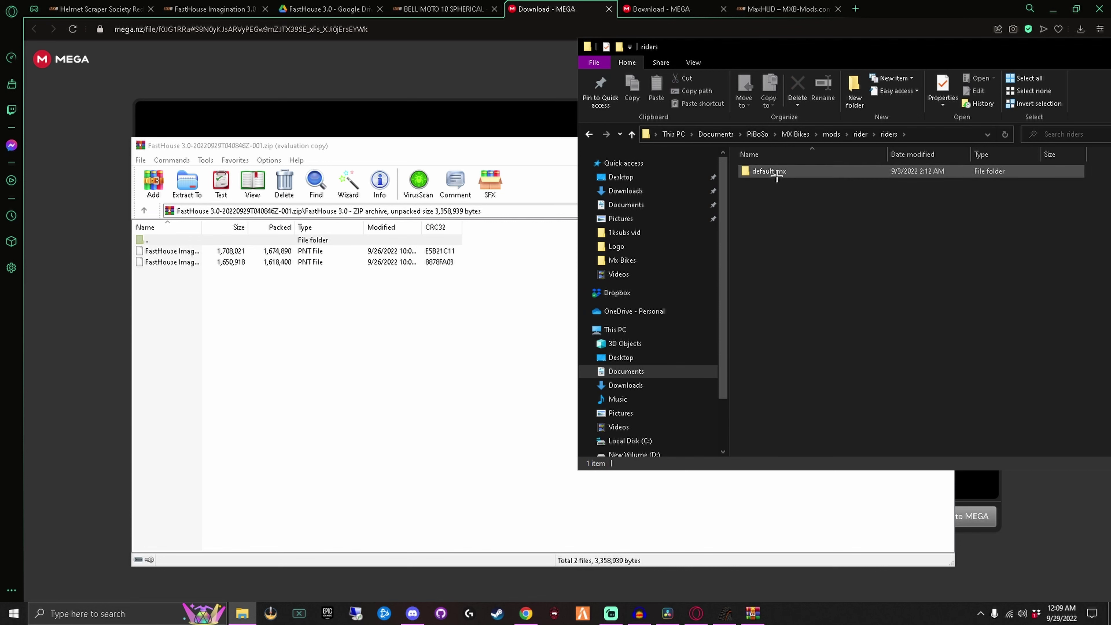
double_click(782, 171)
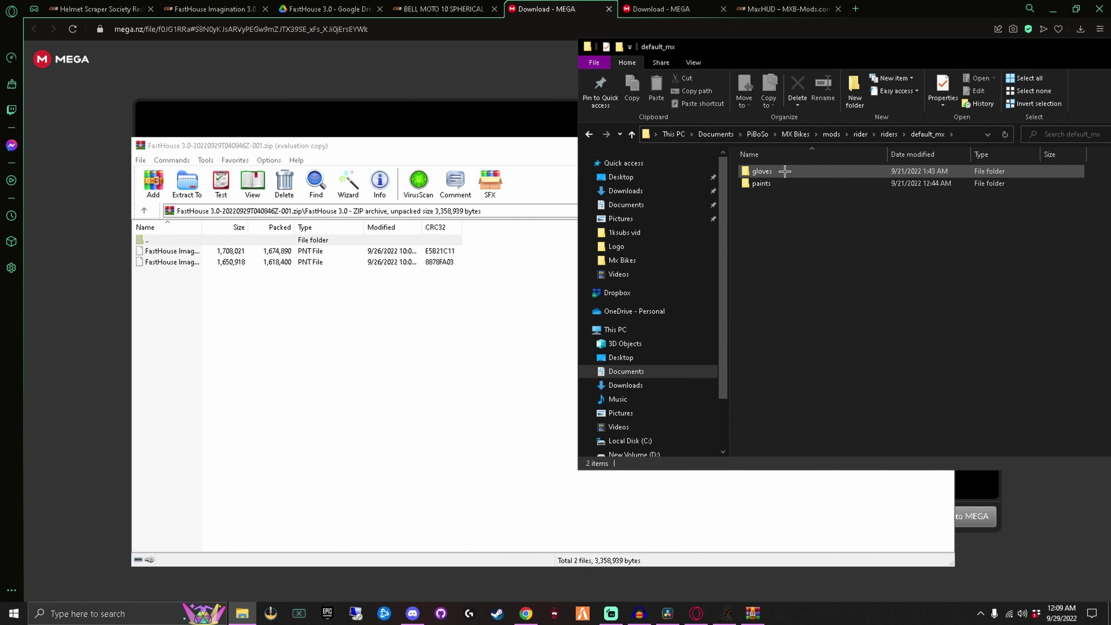
double_click(761, 183)
drag(192, 289, 188, 253)
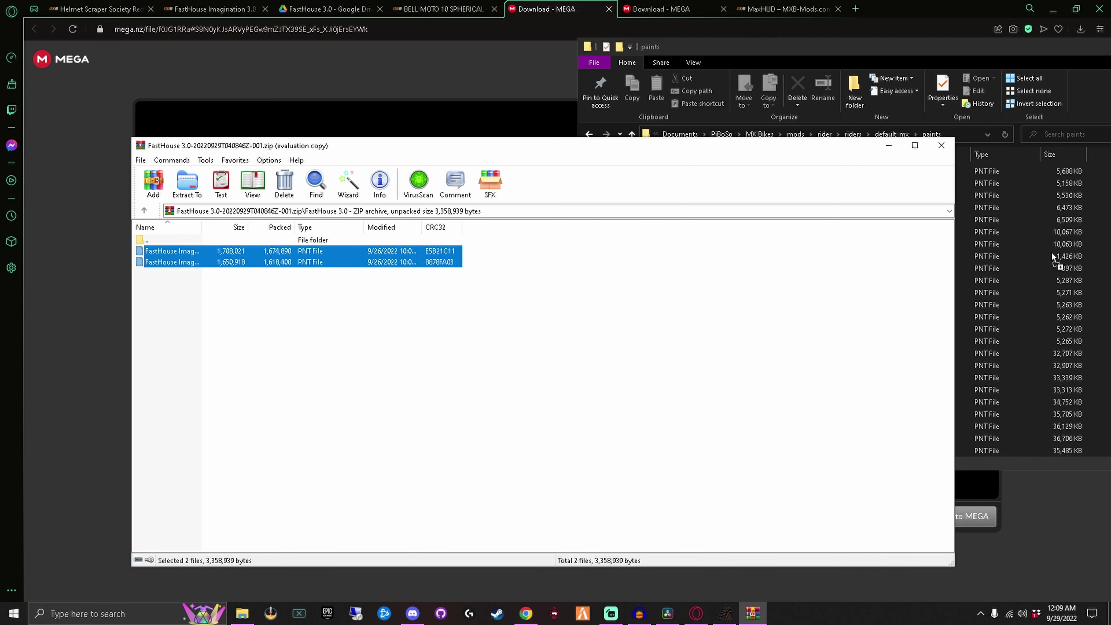
drag(1097, 261, 1086, 258)
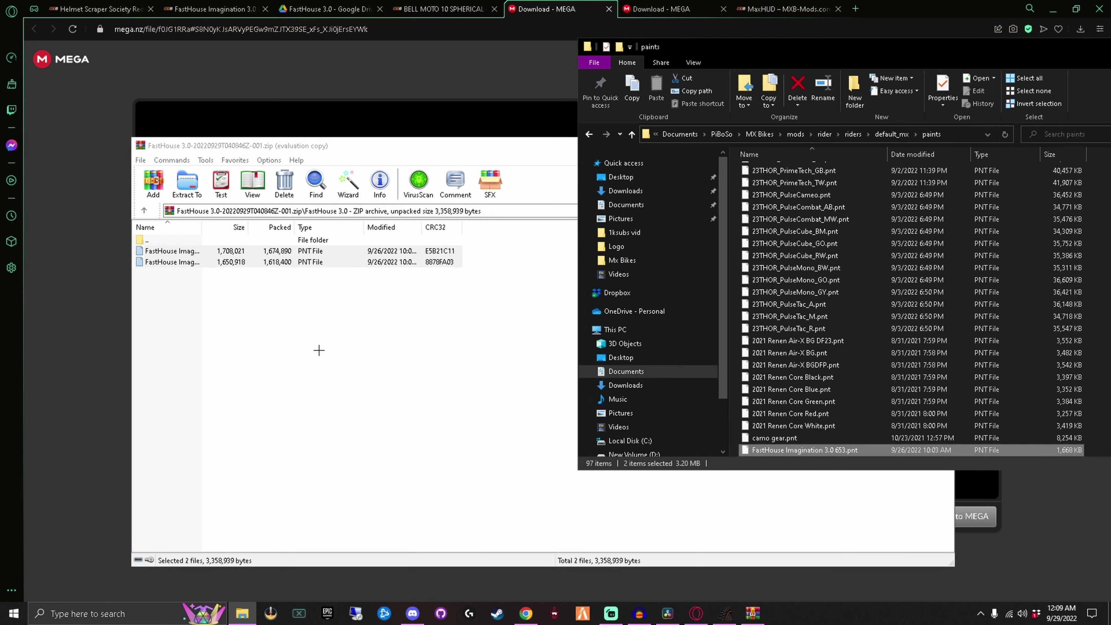
Close the FastHouse 3.0 archive and open the gloves folder inside rider > riders > default_mx
click(318, 347)
click(941, 145)
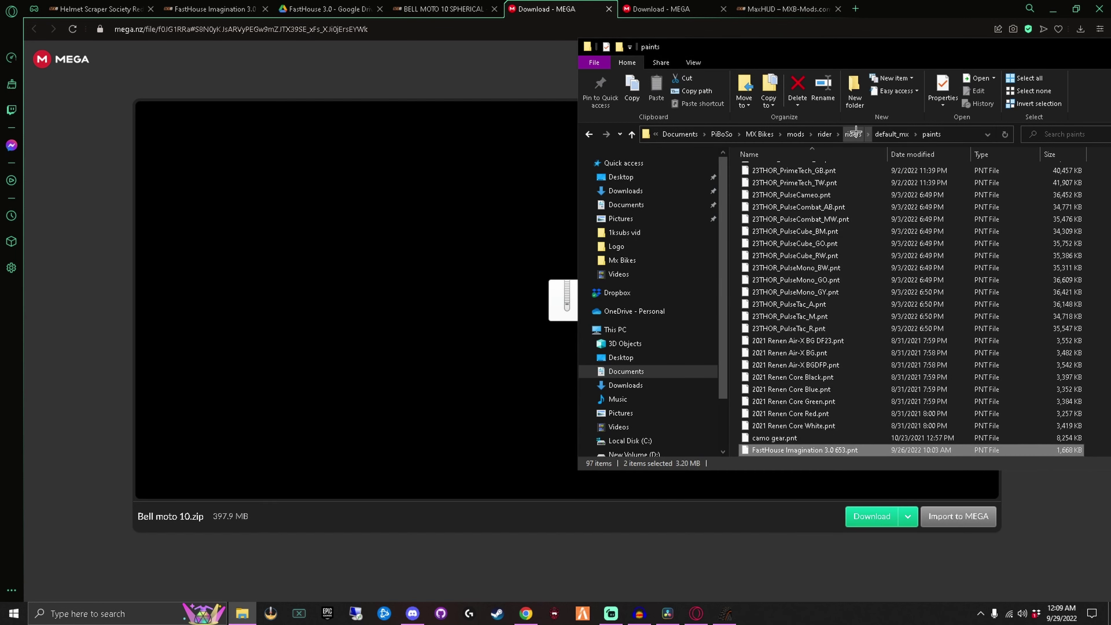
click(891, 134)
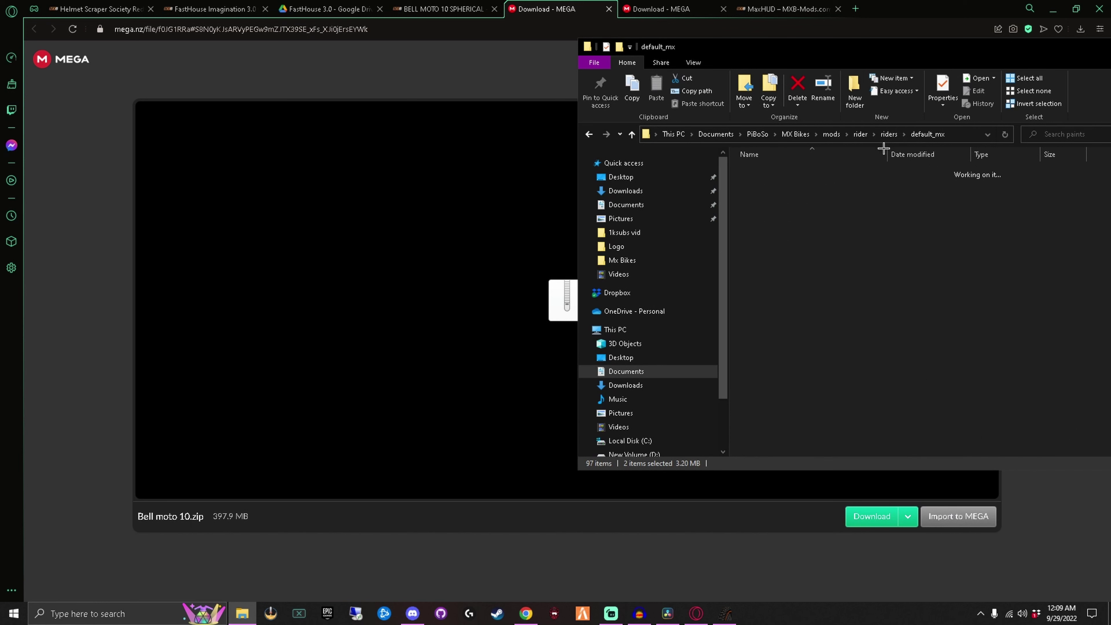
double_click(762, 170)
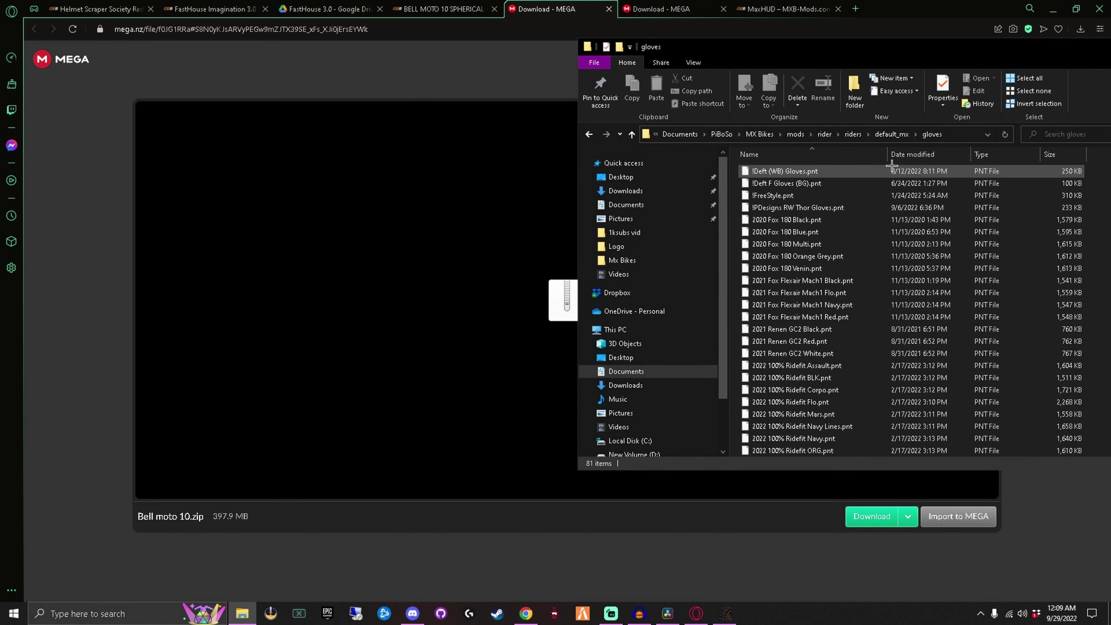
Retrace the path from riders through default_mx to the gloves folder and look over the glove .pnt files stored there
click(852, 134)
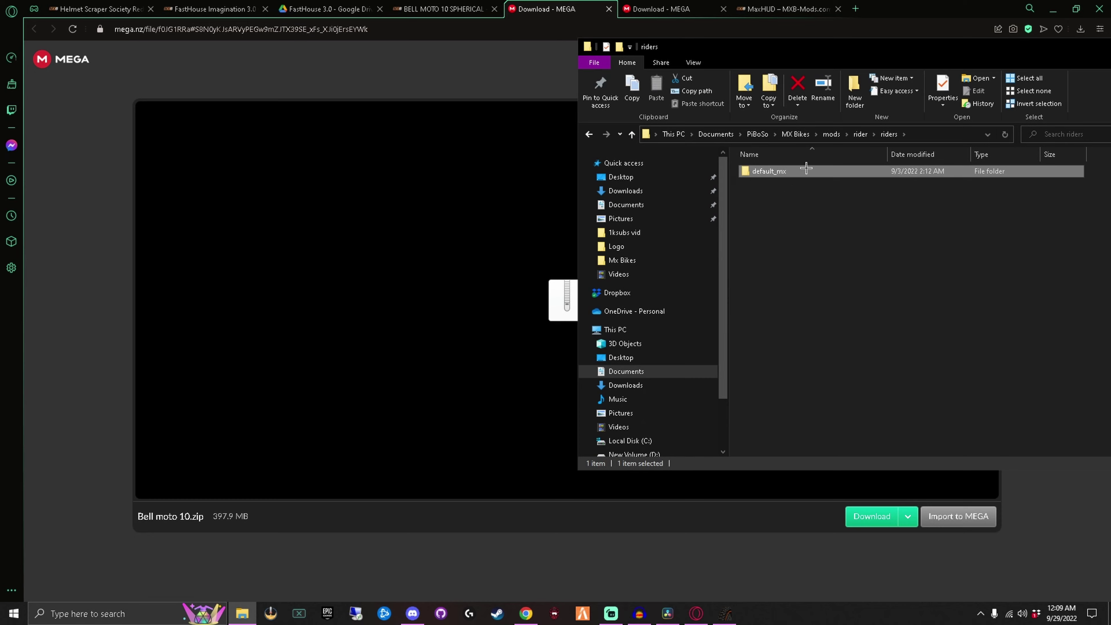
double_click(784, 175)
double_click(783, 172)
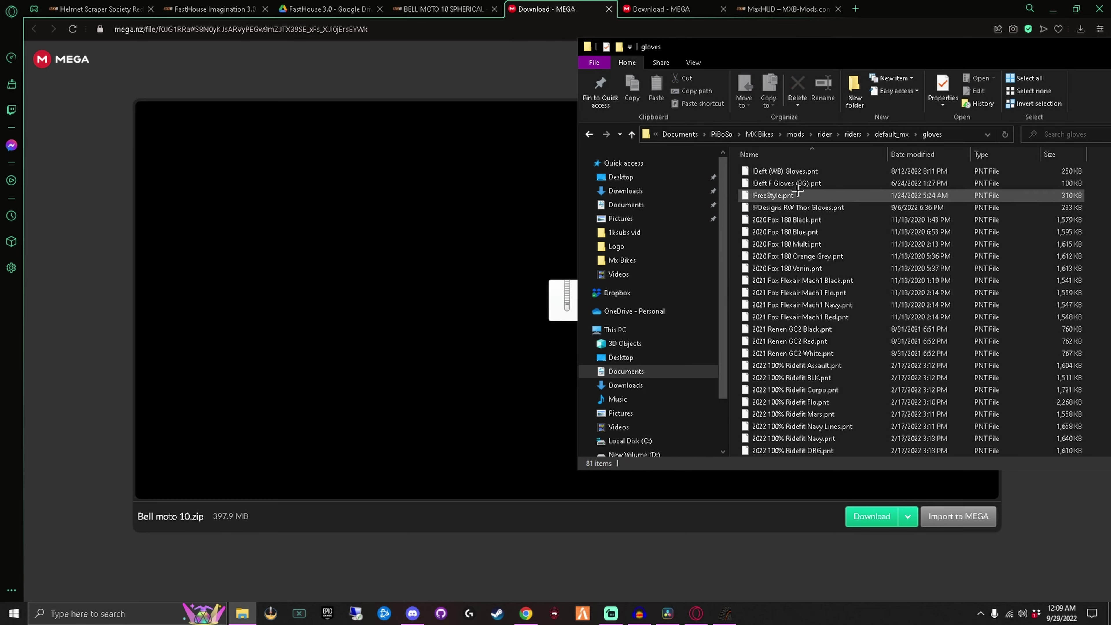
scroll(799, 193, down, 2)
scroll(800, 193, up, 15)
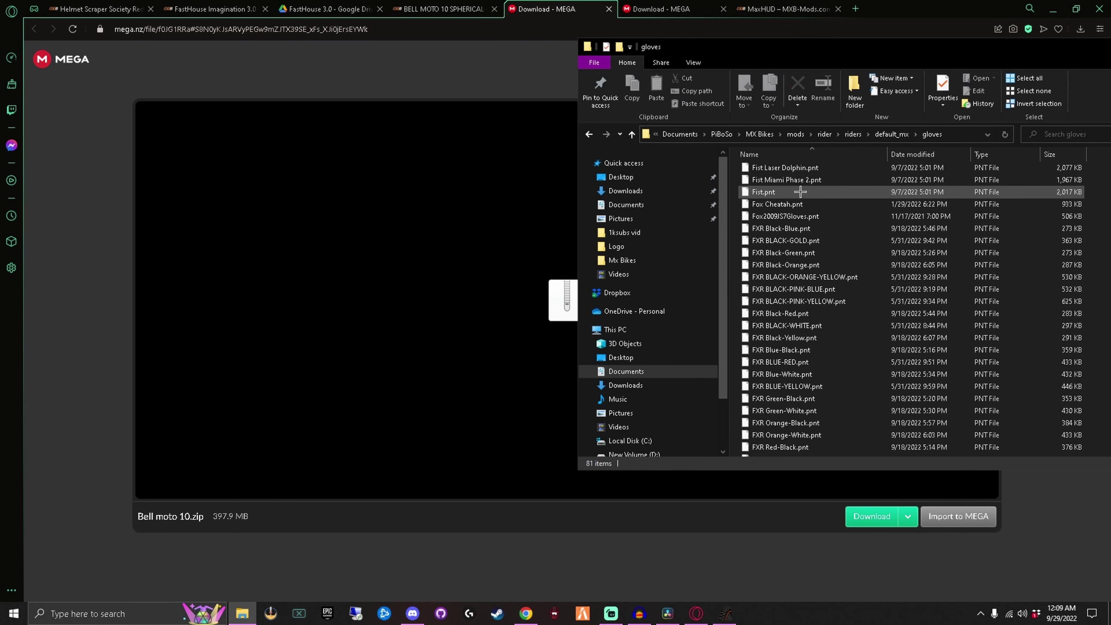
drag(942, 54, 635, 88)
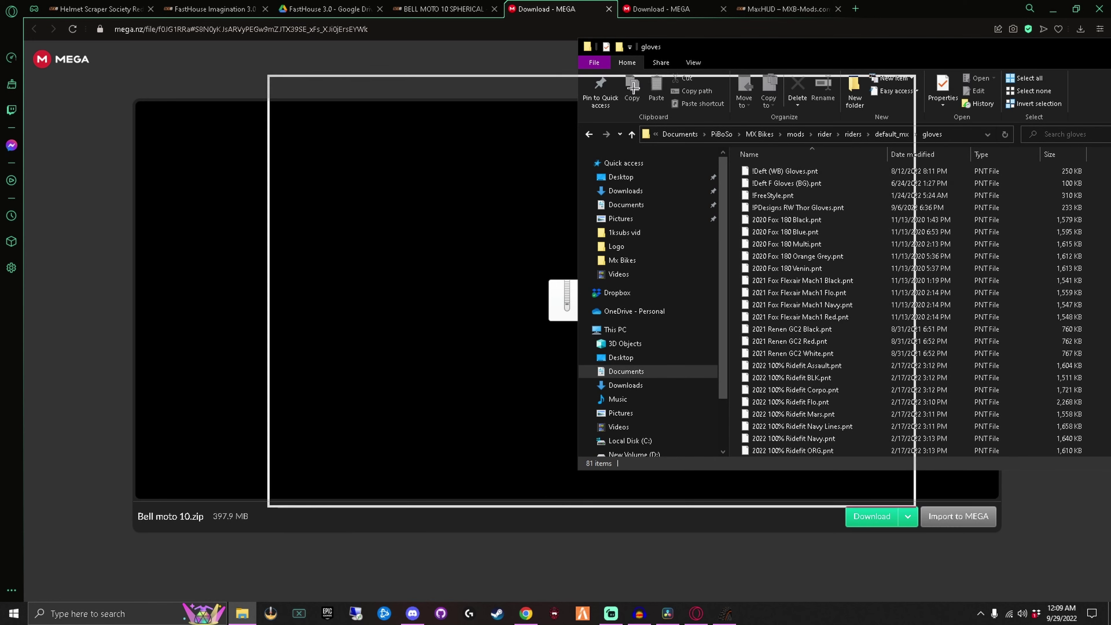
Close the Perris Raceway download page and review the MaxHUD mod page down to its downloads section
click(666, 5)
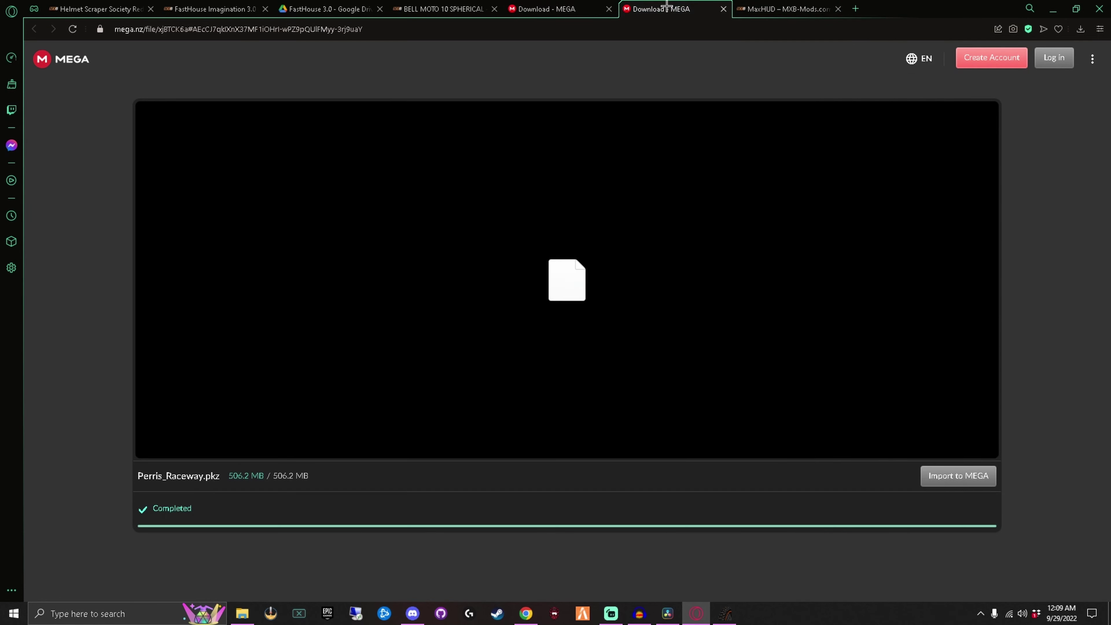
click(720, 9)
mouse_move(667, 58)
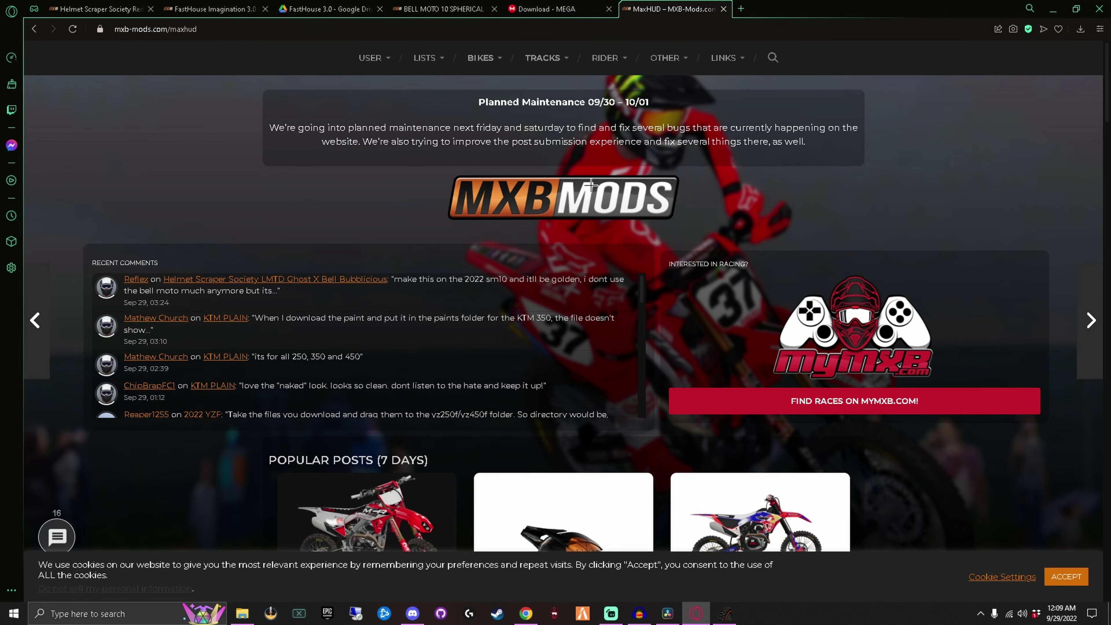
scroll(590, 184, down, 15)
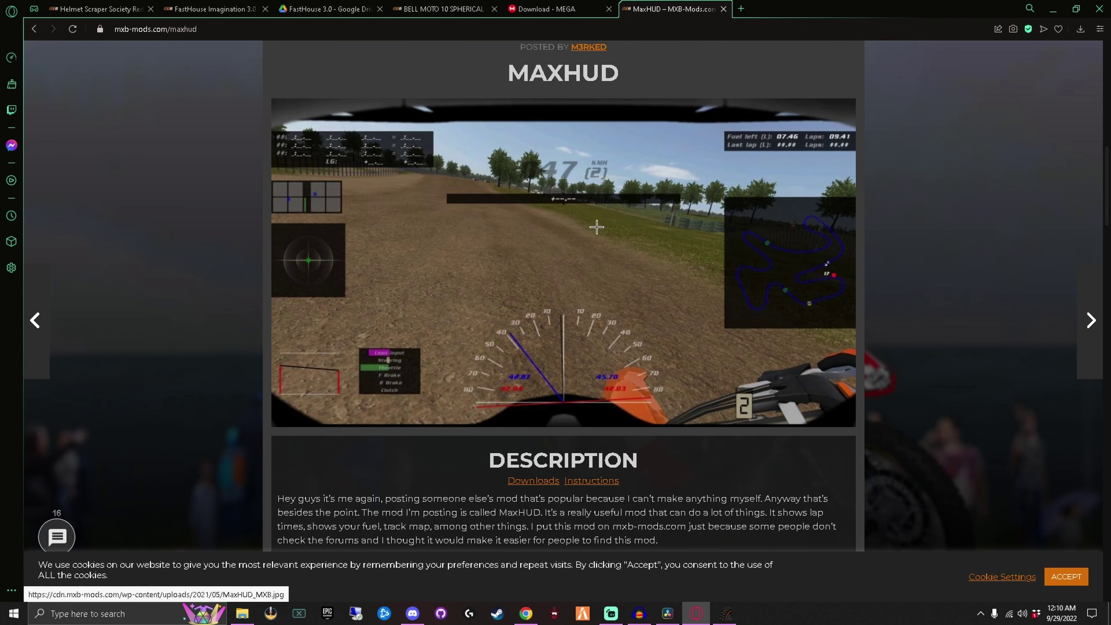
scroll(596, 226, down, 8)
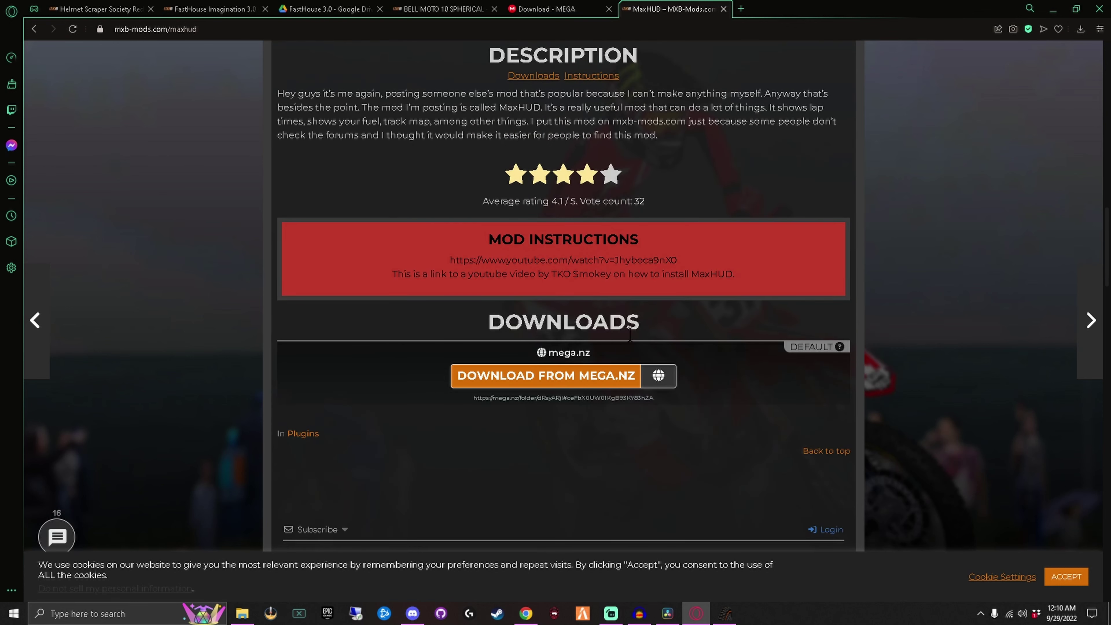
Open a second File Explorer window and browse to Program Files (x86) on Local Disk (C:)
click(243, 613)
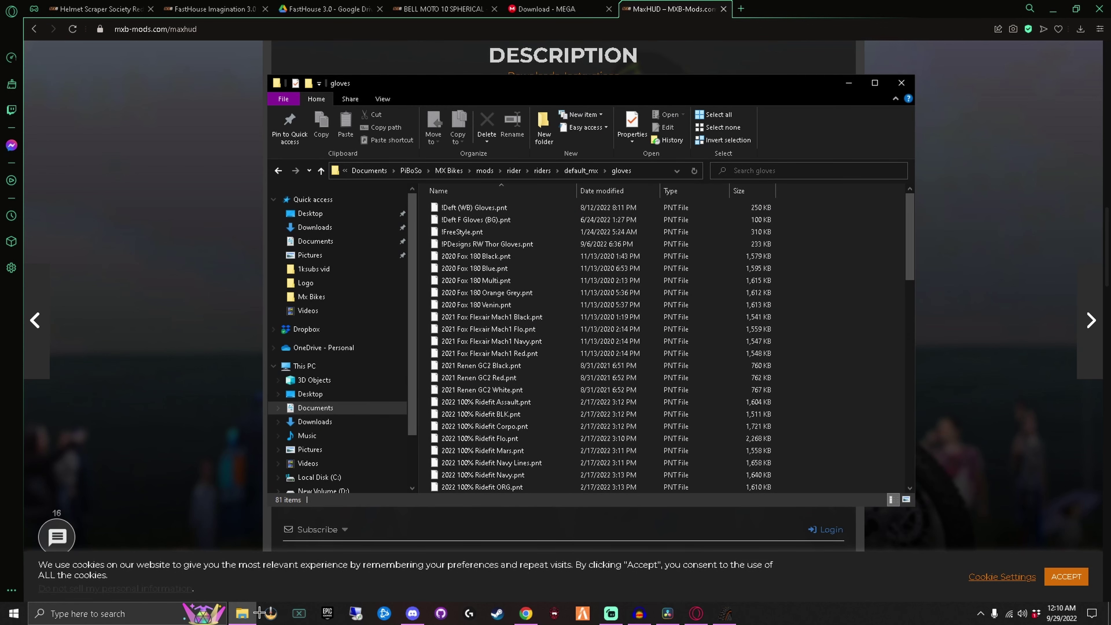
right_click(259, 613)
click(236, 203)
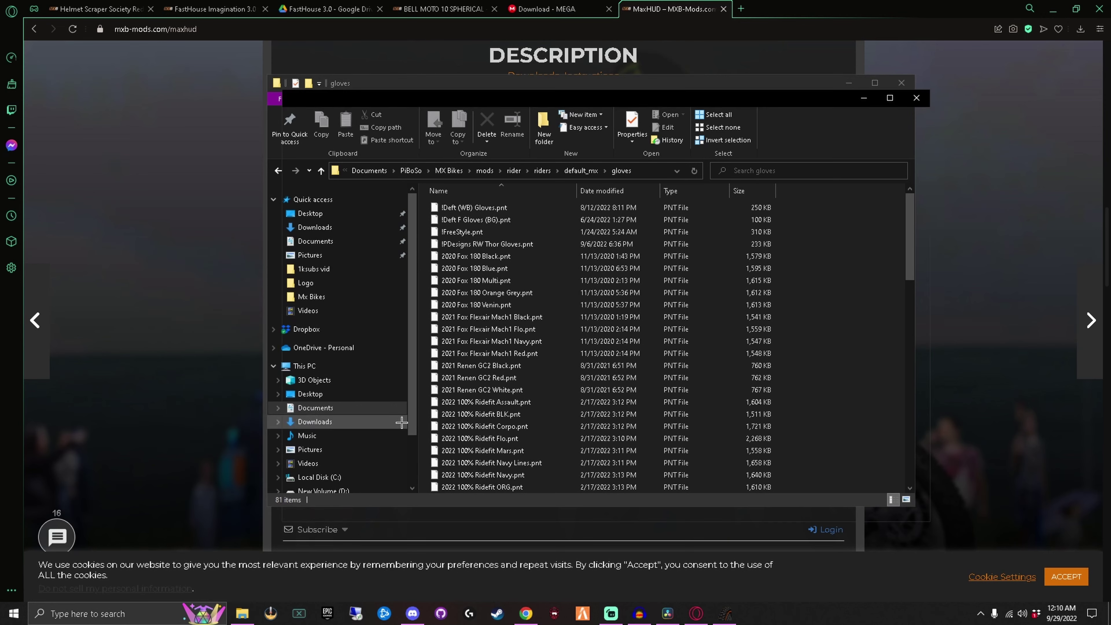
click(337, 344)
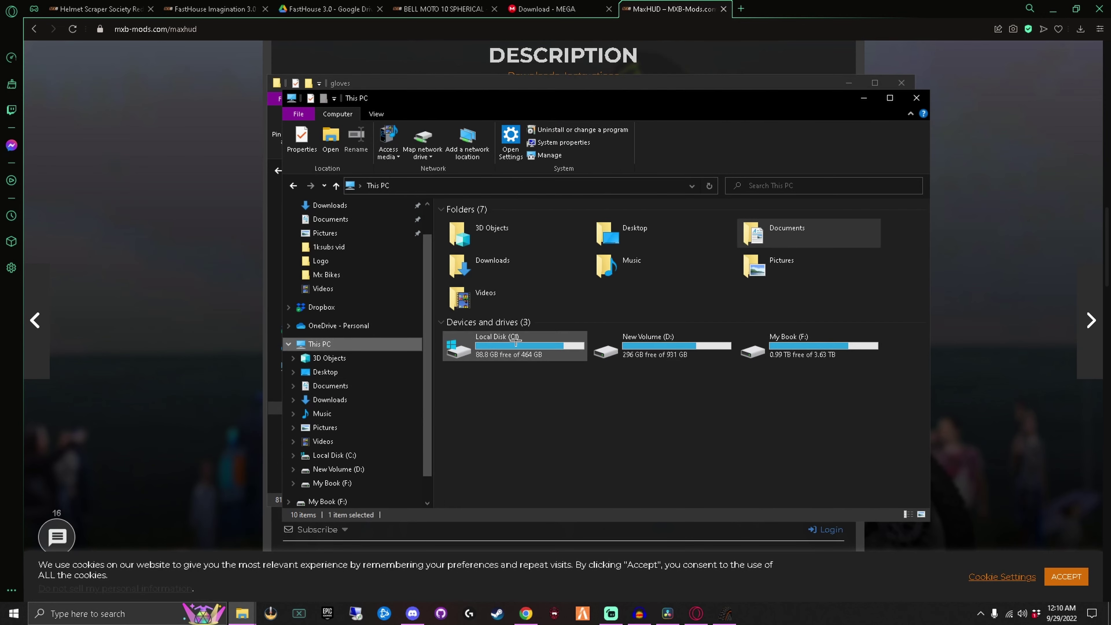
double_click(533, 351)
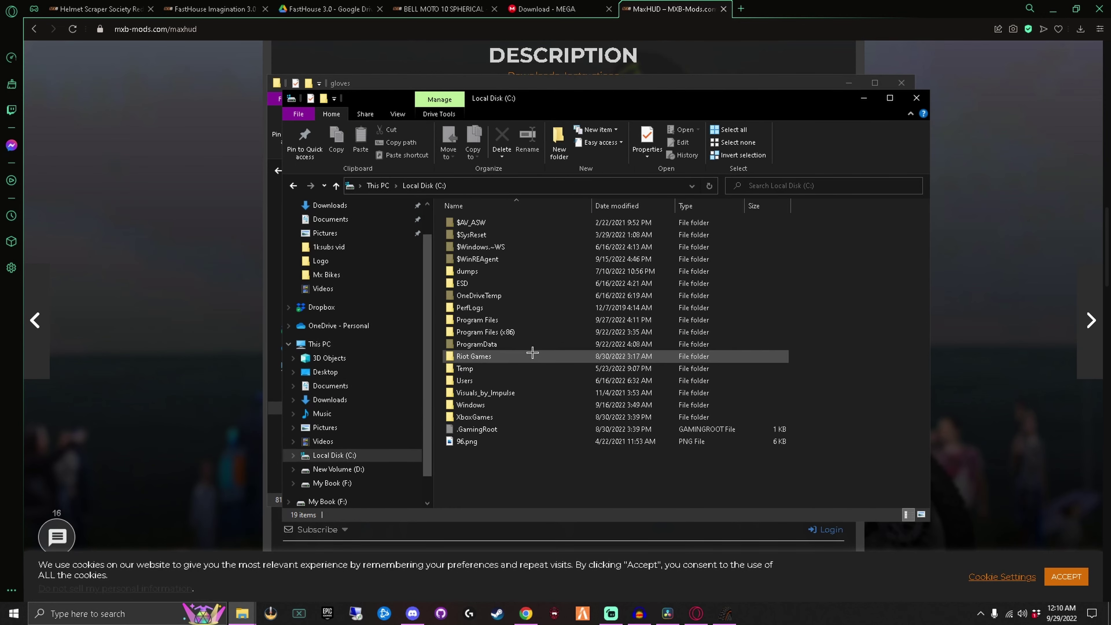
double_click(511, 333)
scroll(487, 364, down, 5)
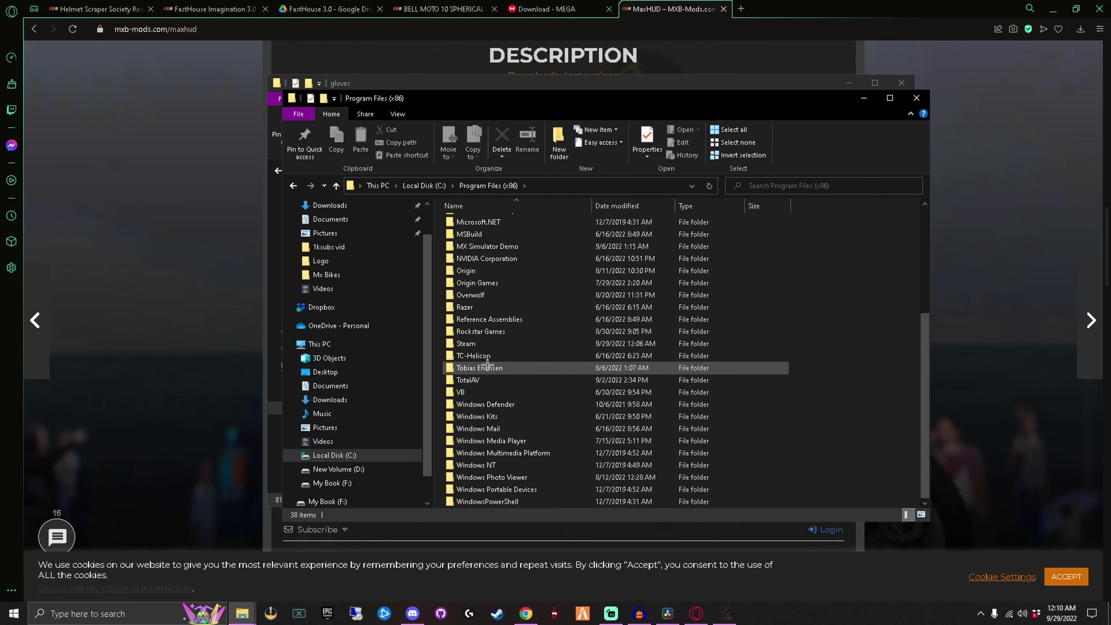
Open the game's plugins folder under Steam > steamapps > common > MX Bikes
double_click(480, 343)
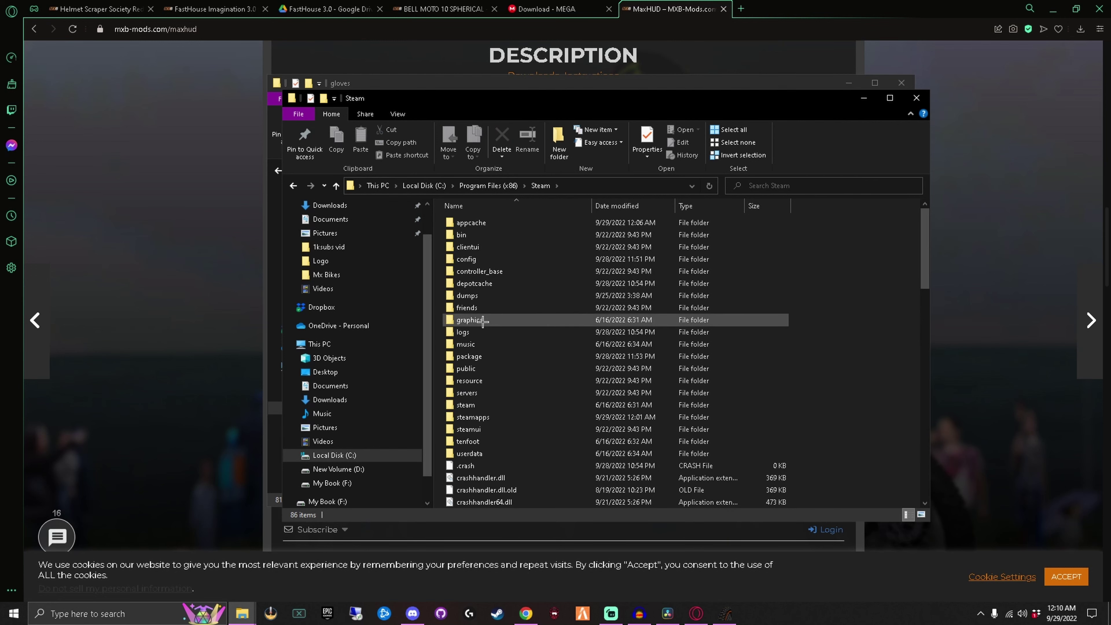
double_click(473, 417)
double_click(473, 223)
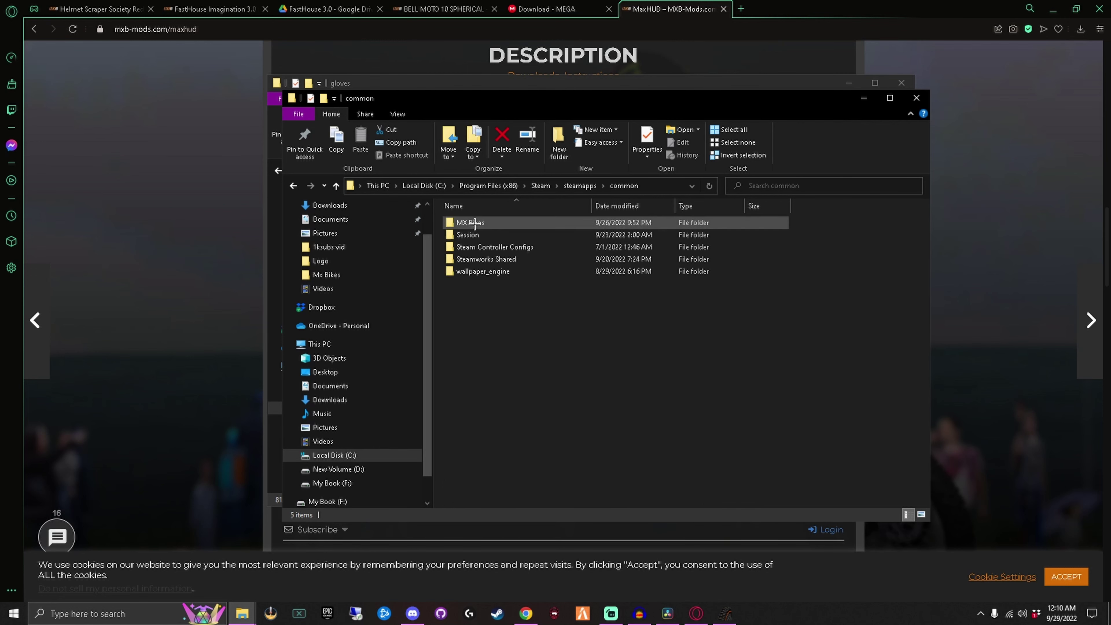
double_click(470, 223)
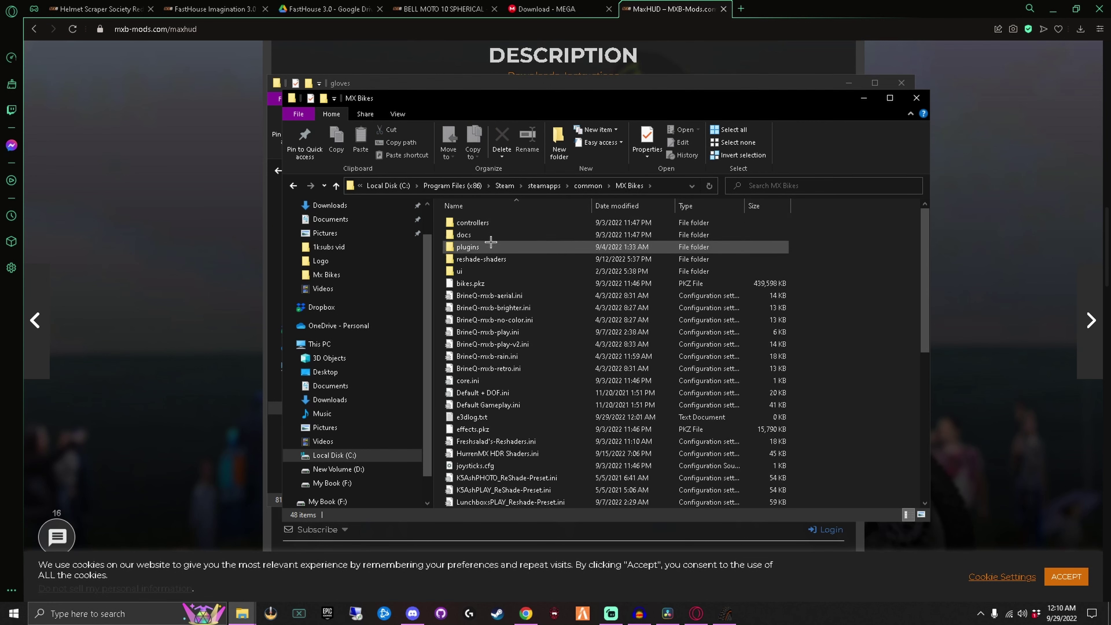
double_click(468, 246)
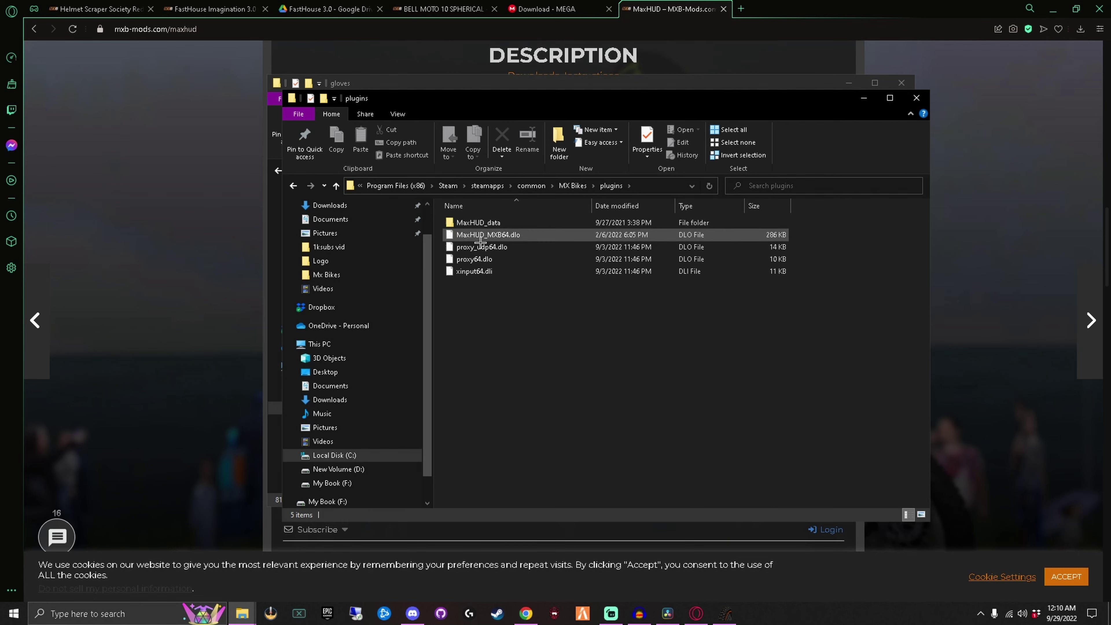
Return to the MaxHUD mod page, follow its mega.nz link and download MaXHUD - v2.2.6.zip from the shared folder
click(226, 151)
click(580, 401)
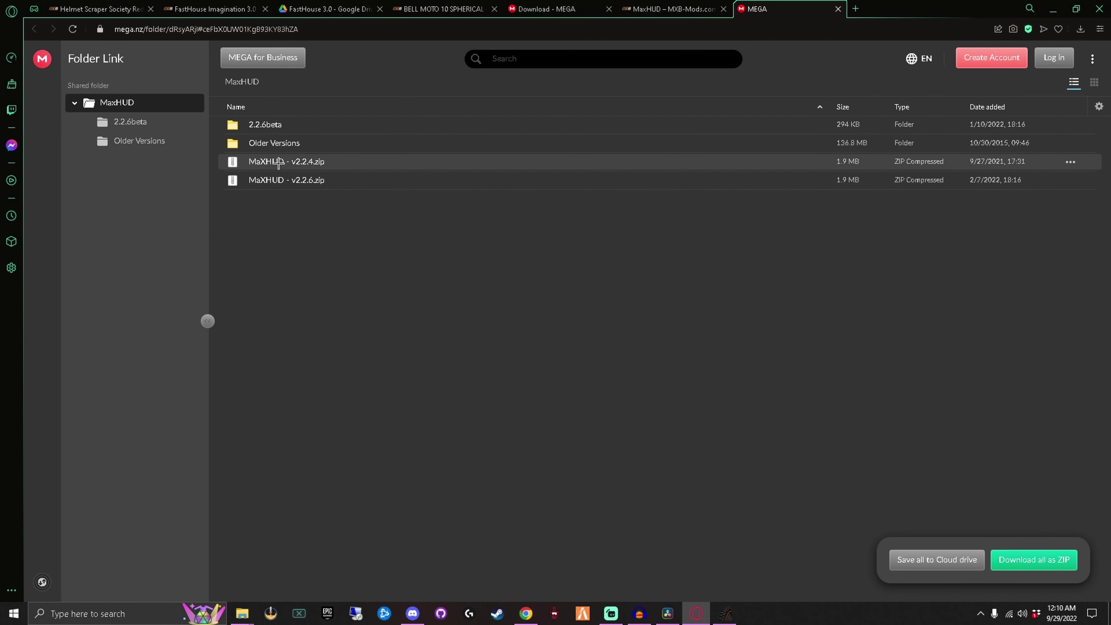
click(277, 179)
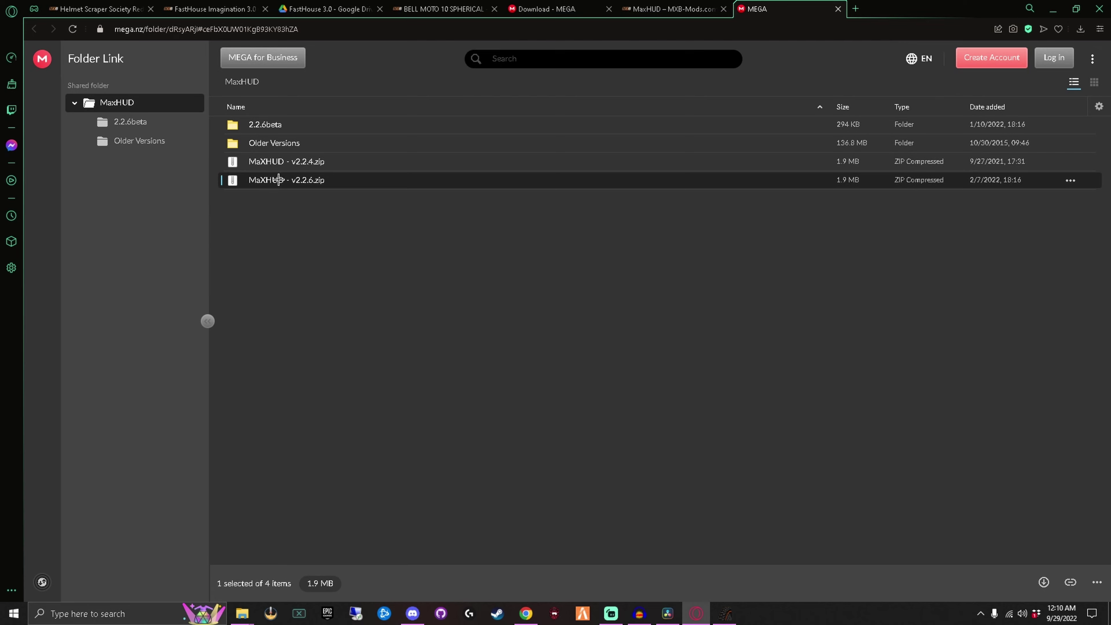
double_click(295, 180)
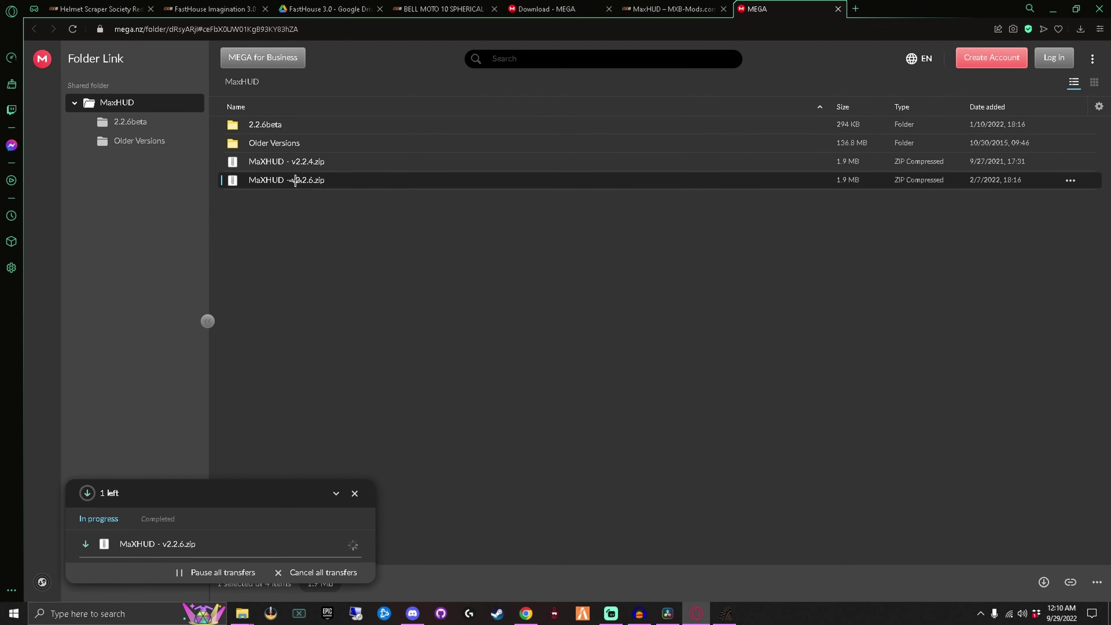